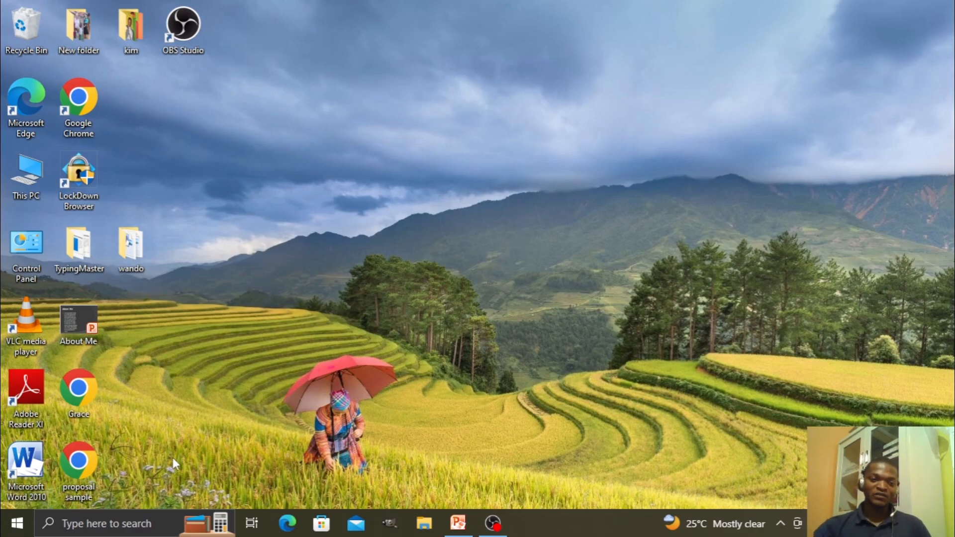
Step: Search for Paint 3D, open it and start a new blank project
click(120, 528)
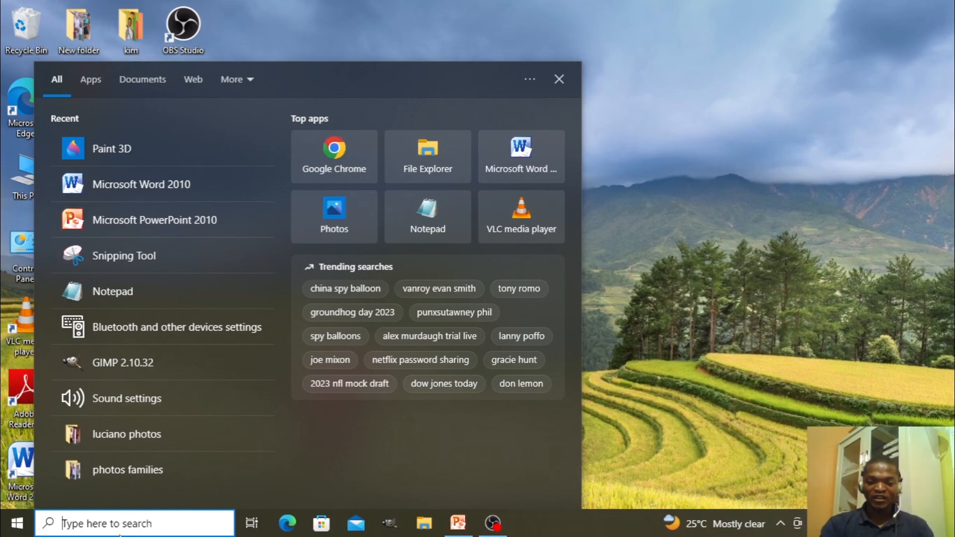
text(pa)
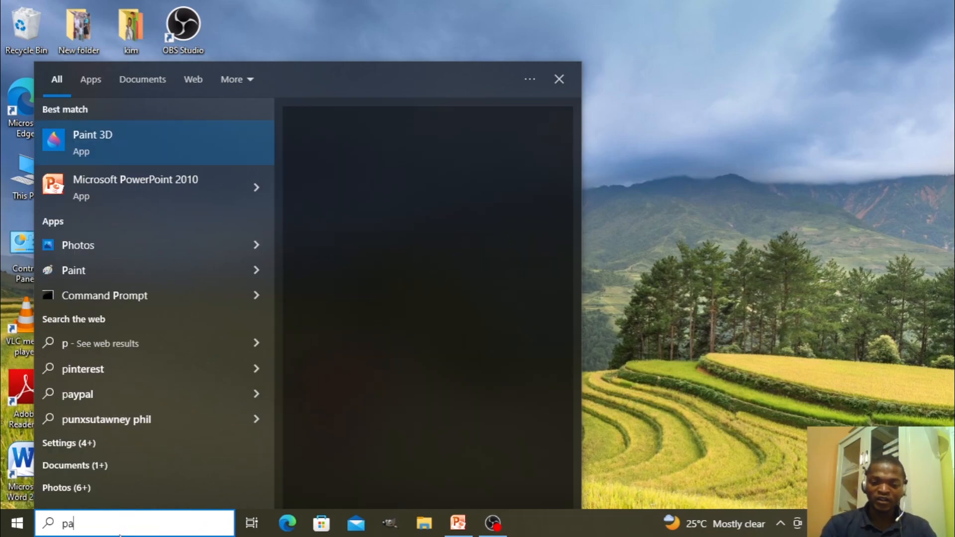
text(int)
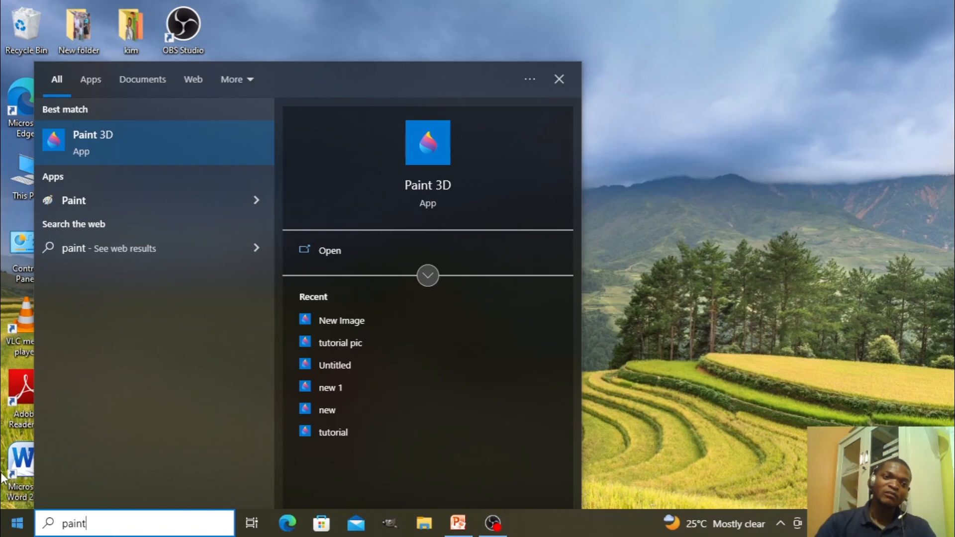
click(122, 145)
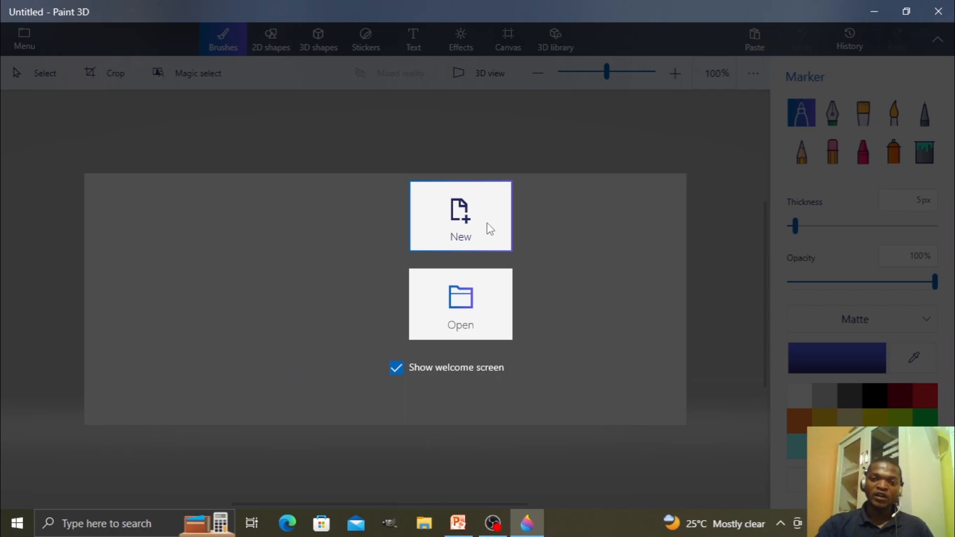
click(471, 225)
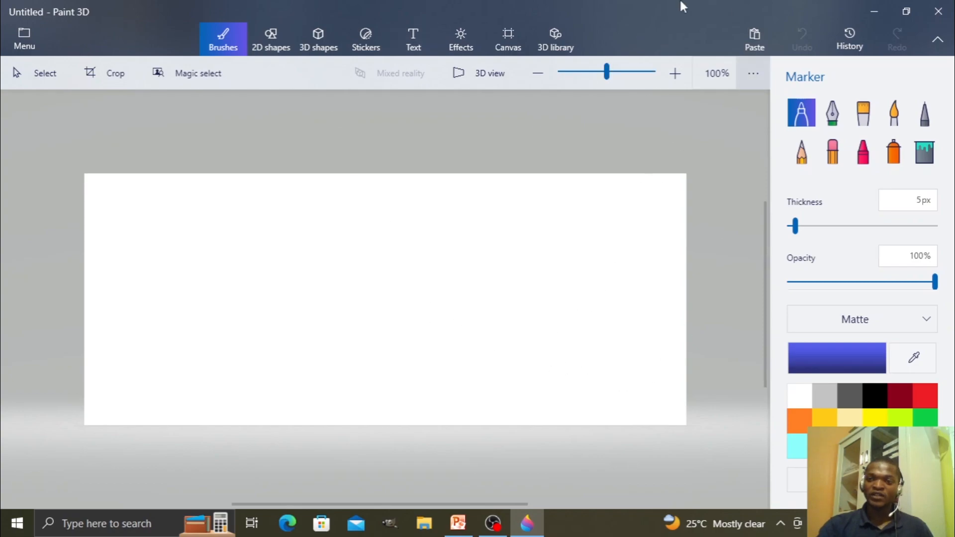
Step: Open the image "tutorial pic" from the Downloads folder
click(18, 36)
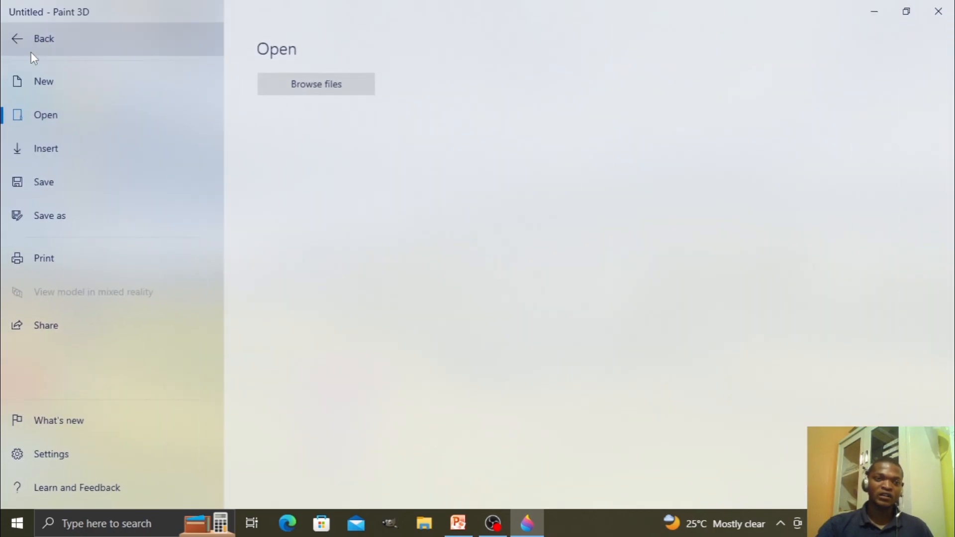
click(328, 89)
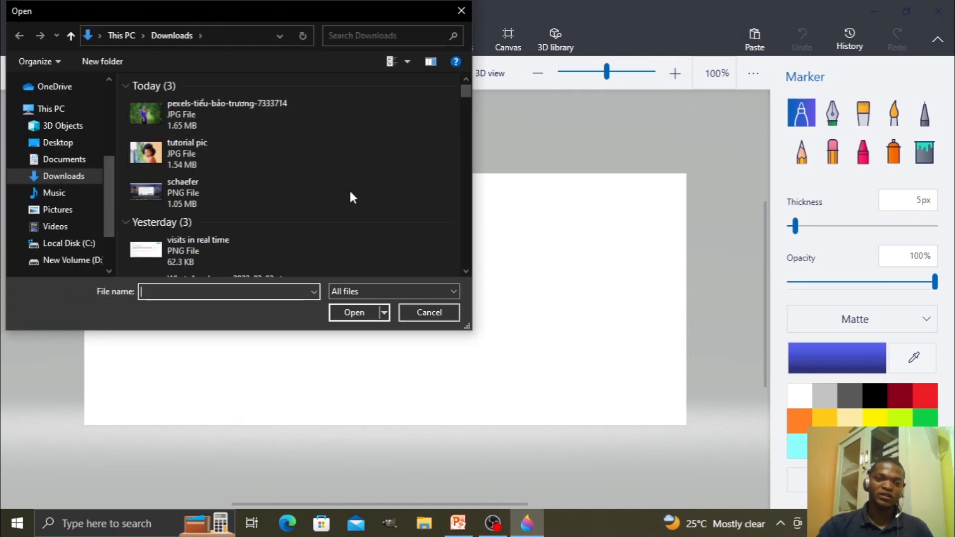
scroll(343, 130, down, 5)
scroll(344, 133, up, 5)
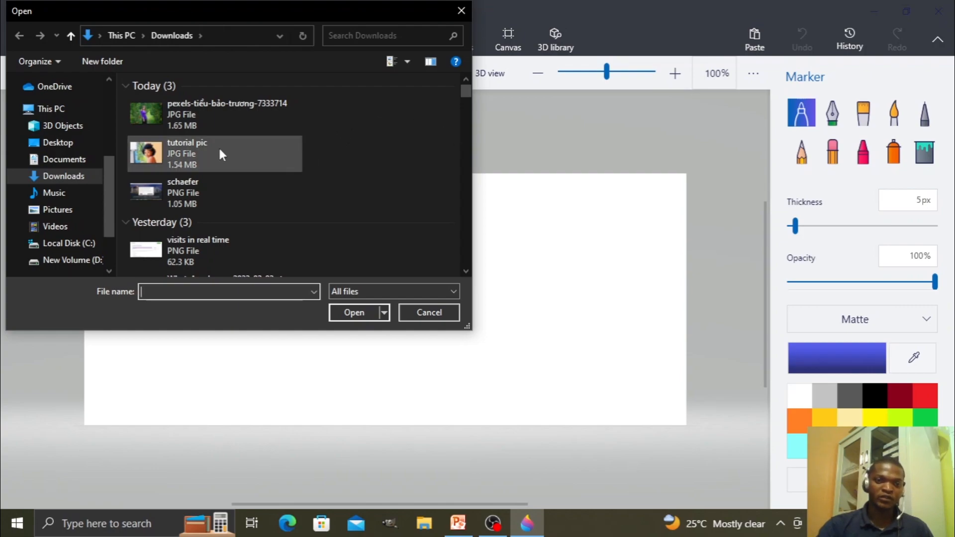
click(202, 144)
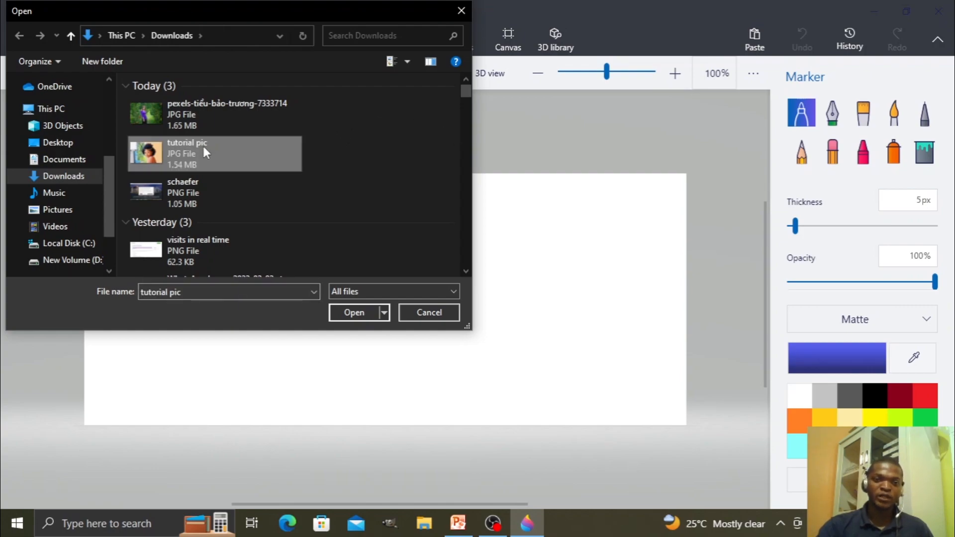
click(358, 313)
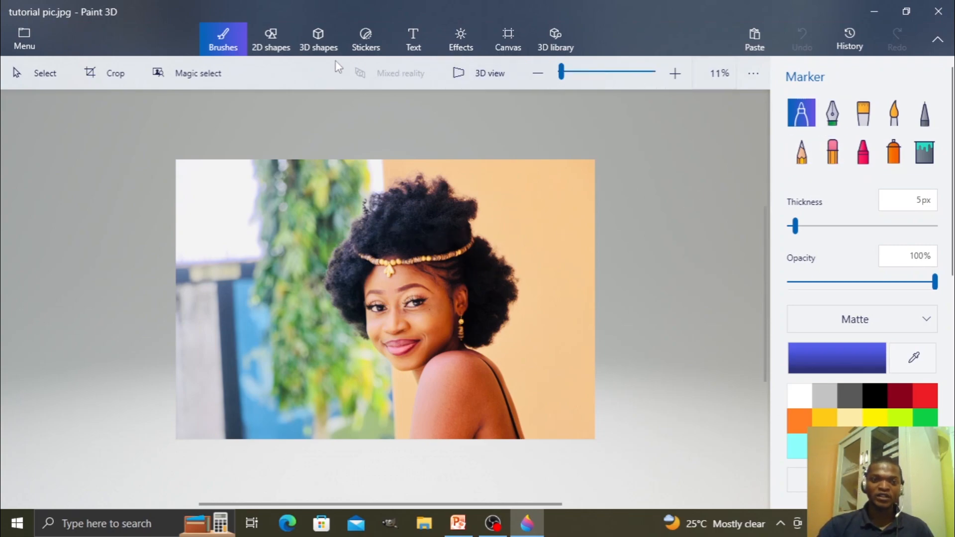
Step: Cut the woman out of the photo with Magic select, framing her closely and keeping Autofill background enabled
click(207, 77)
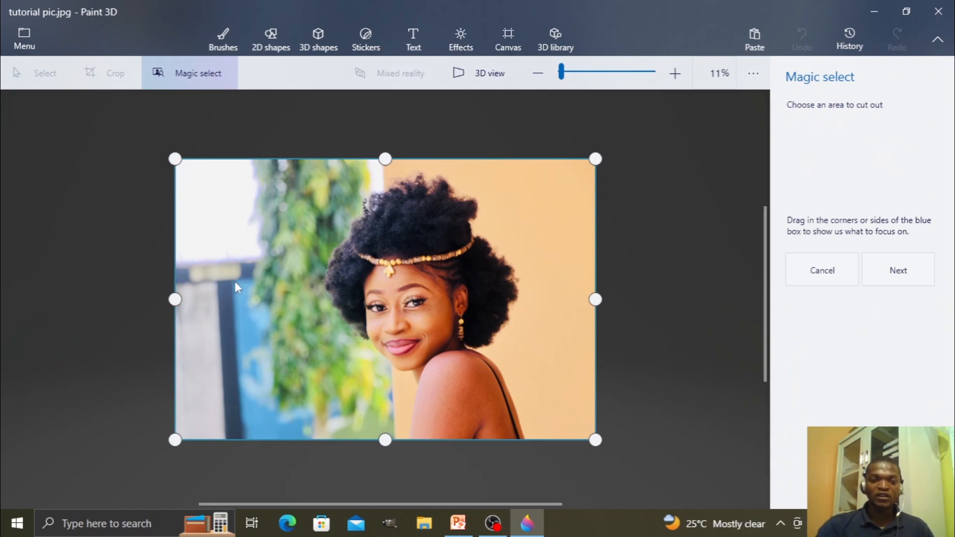
drag(174, 301, 321, 323)
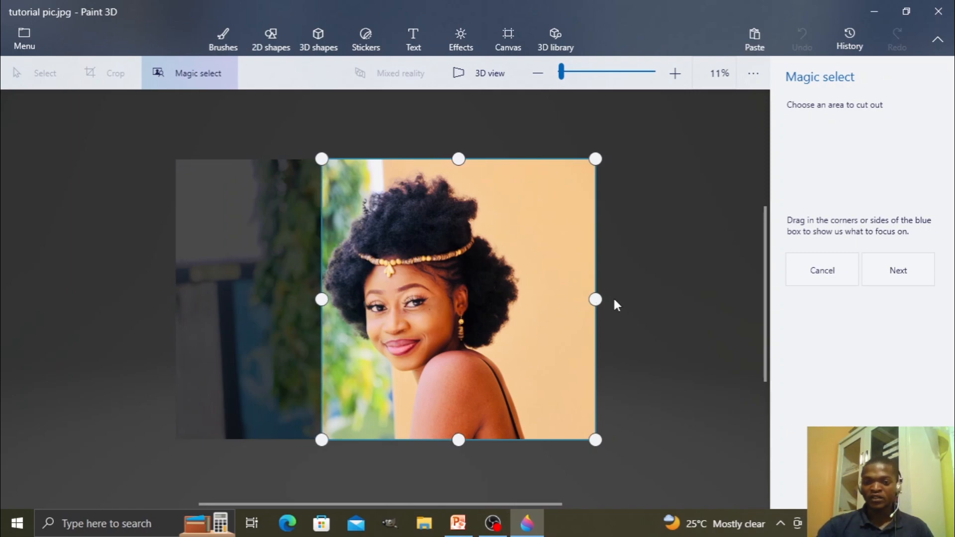
drag(594, 298, 528, 317)
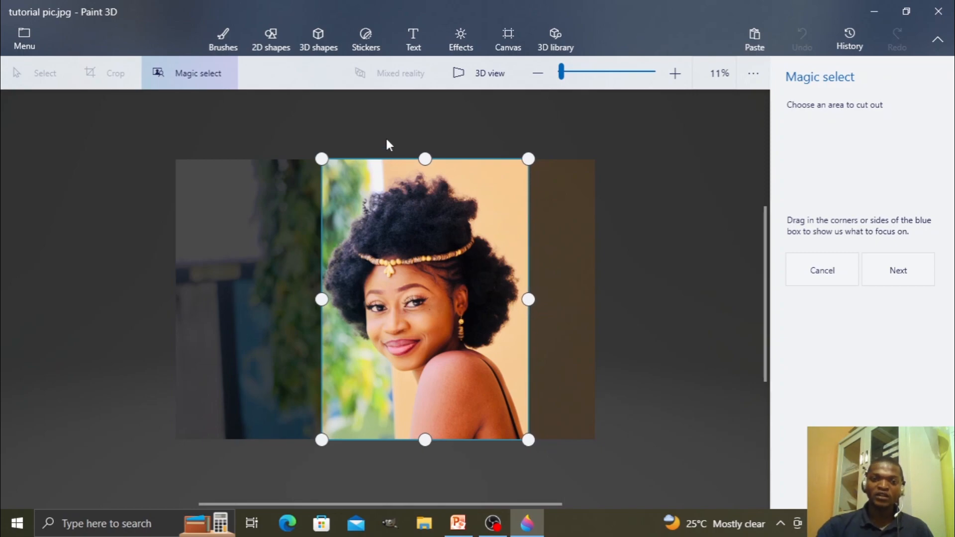
drag(426, 159, 435, 173)
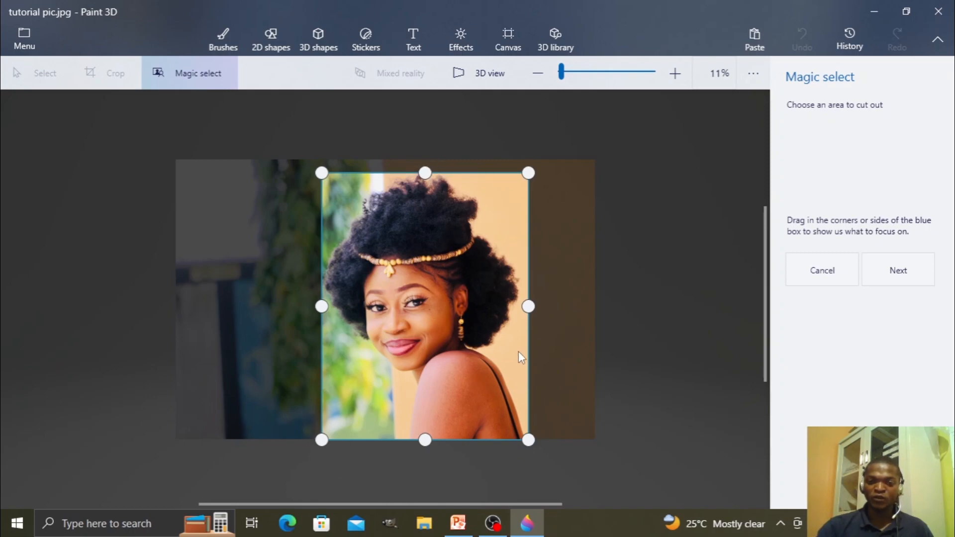
drag(321, 306, 323, 306)
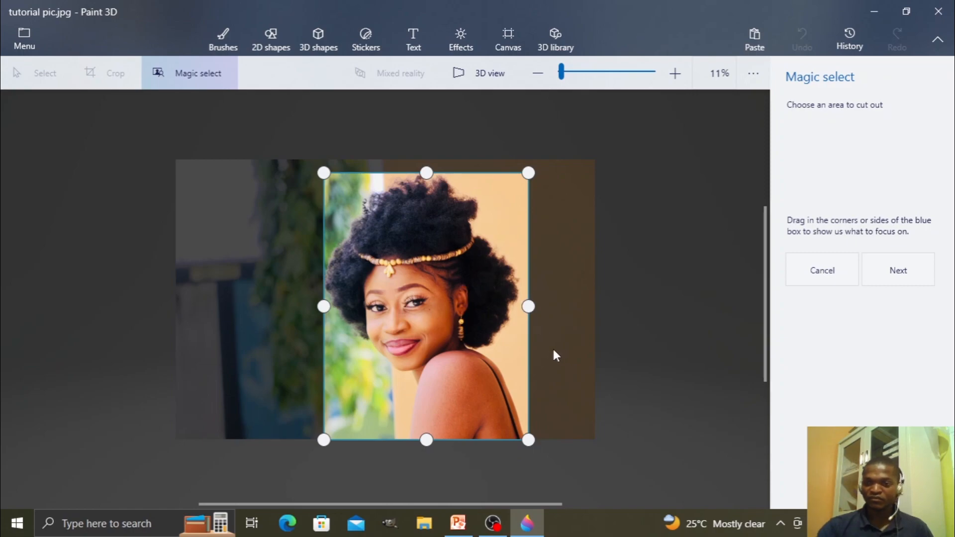
click(913, 277)
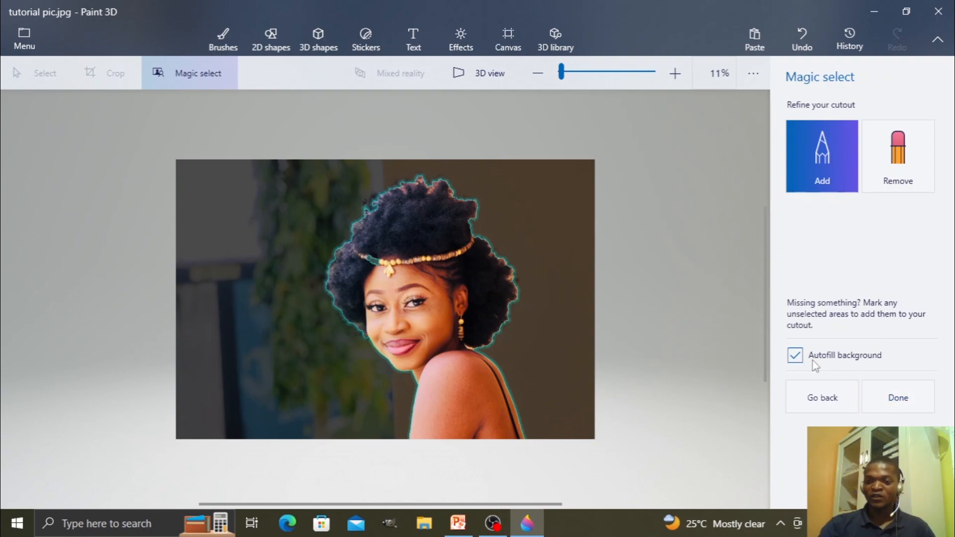
click(890, 399)
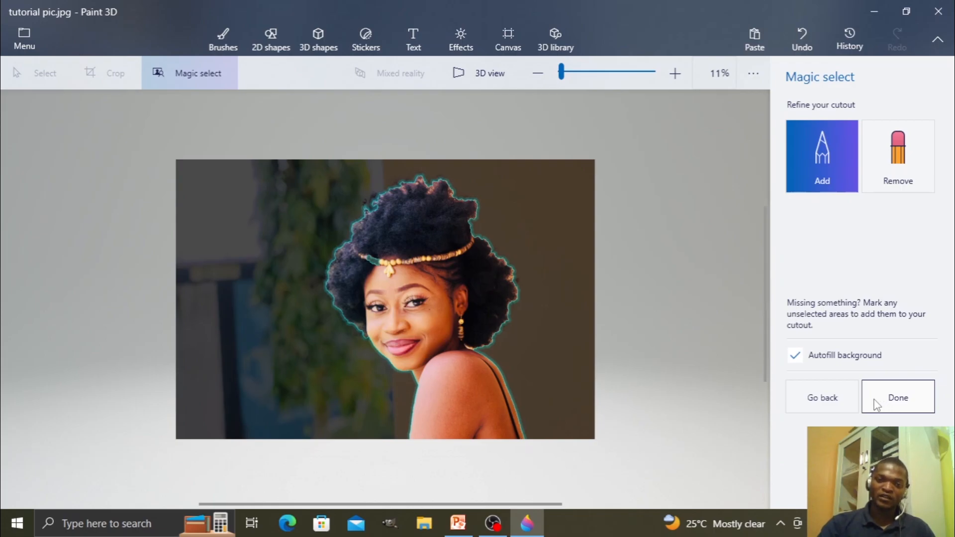
click(877, 405)
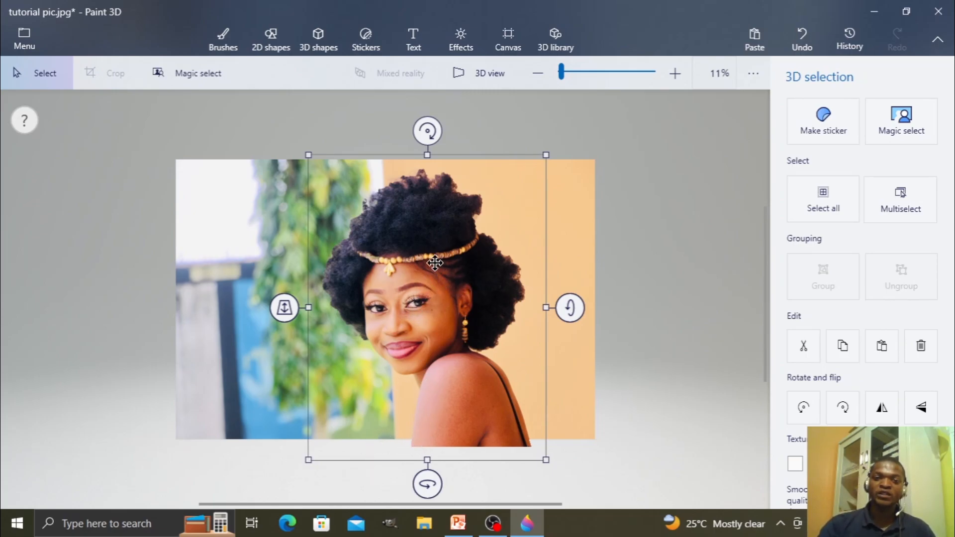
Step: Move the woman's cutout off the photo and back over it, and copy the cutout
drag(435, 261, 719, 284)
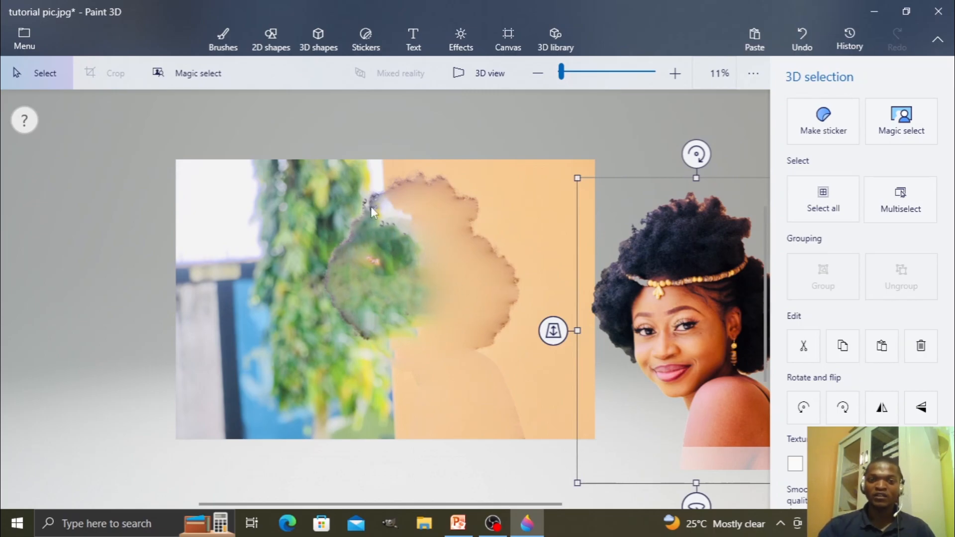
drag(697, 331, 443, 292)
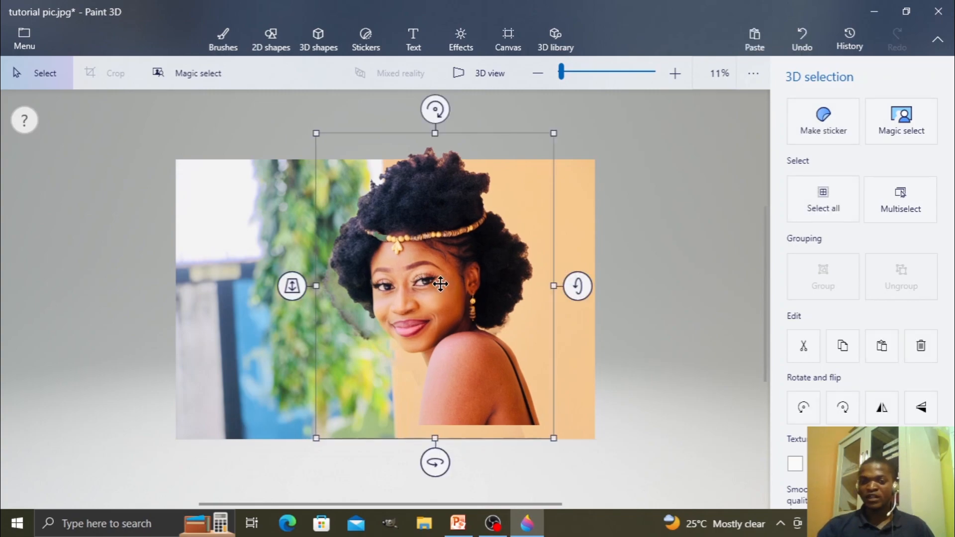
right_click(440, 283)
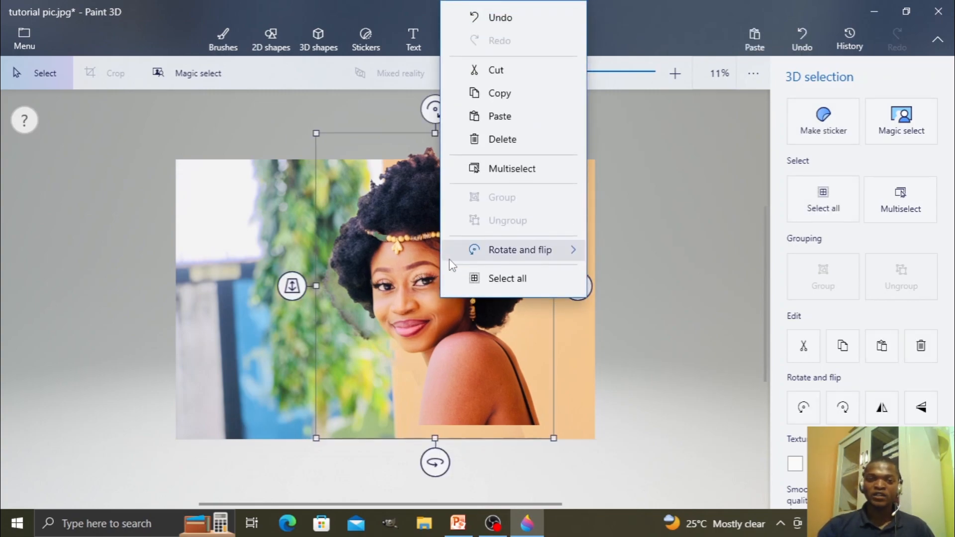
click(496, 99)
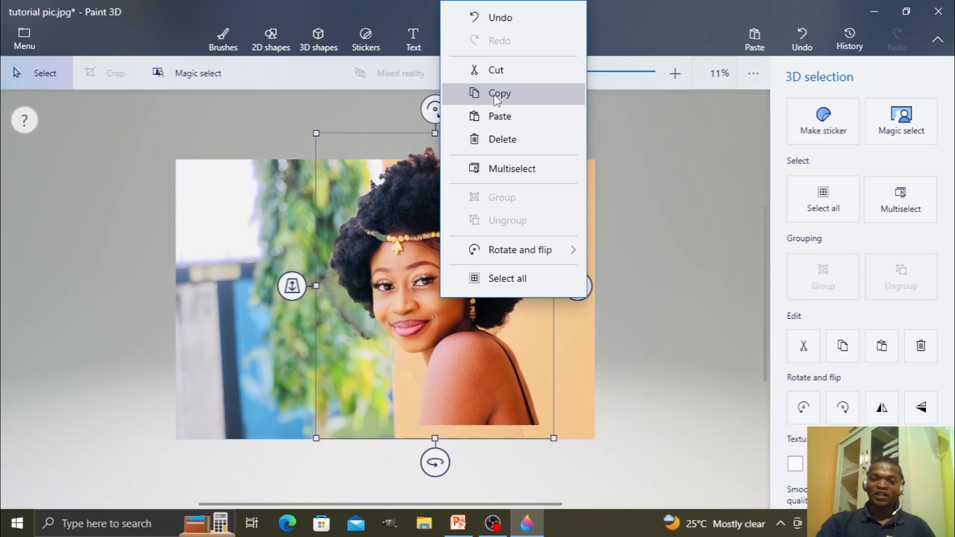
click(496, 100)
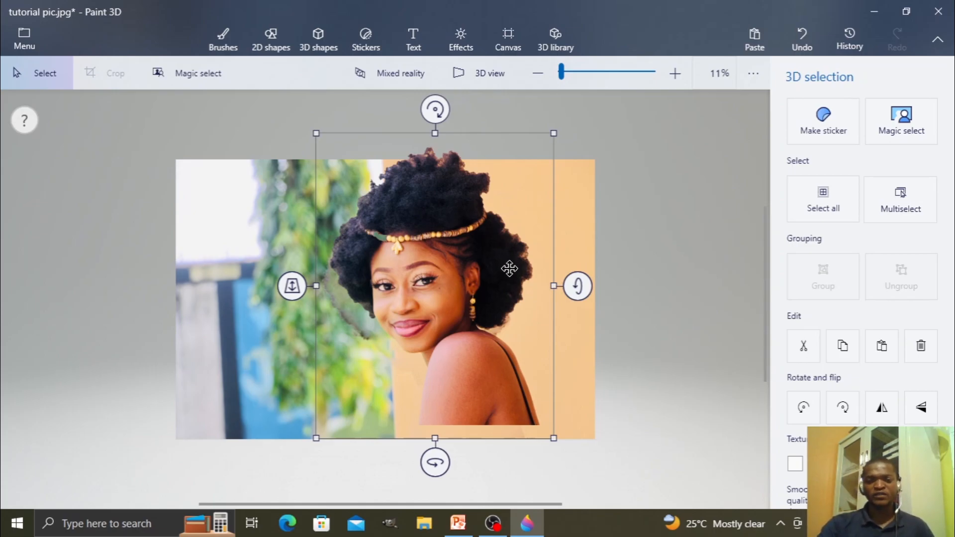
Step: Switch to the About Me presentation in PowerPoint and paste the cutout as a picture into the slide's empty content placeholder
click(470, 531)
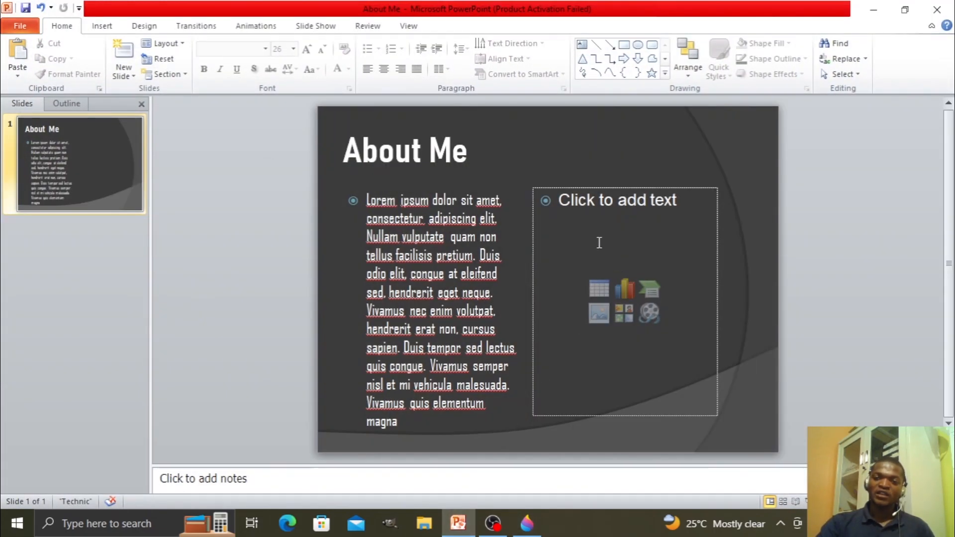
click(573, 214)
right_click(574, 214)
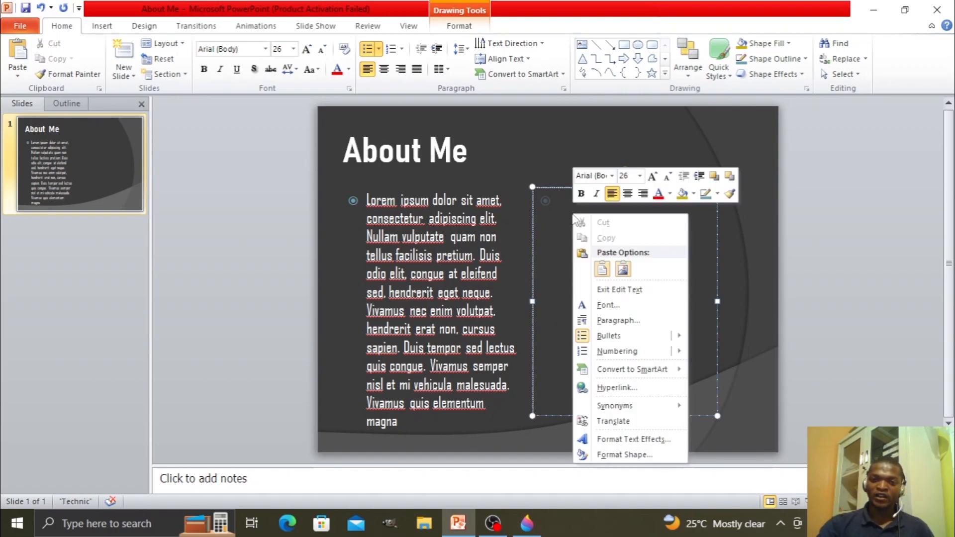
click(622, 269)
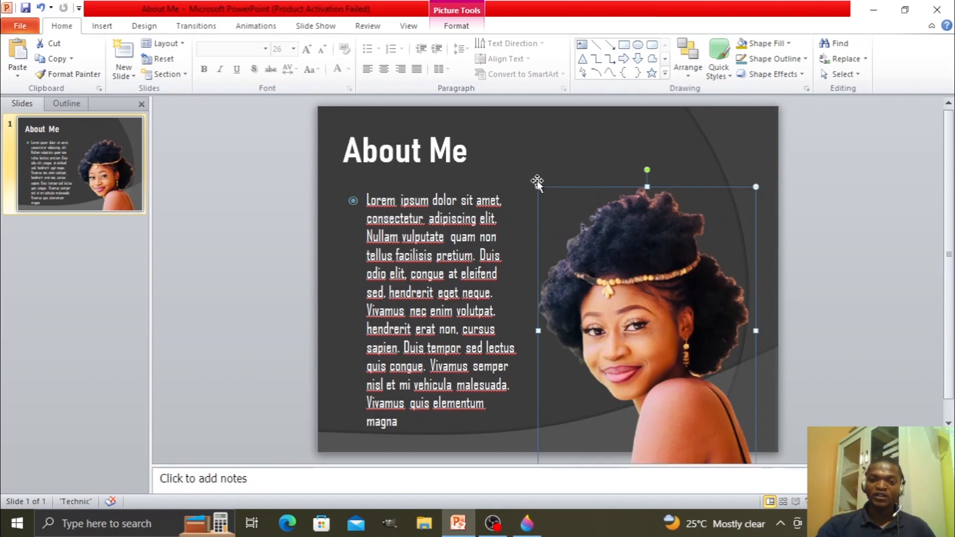
Step: Resize and position the pasted picture beside the text, flush with the slide's lower right corner, and deselect it
drag(538, 187, 521, 128)
drag(649, 323, 657, 288)
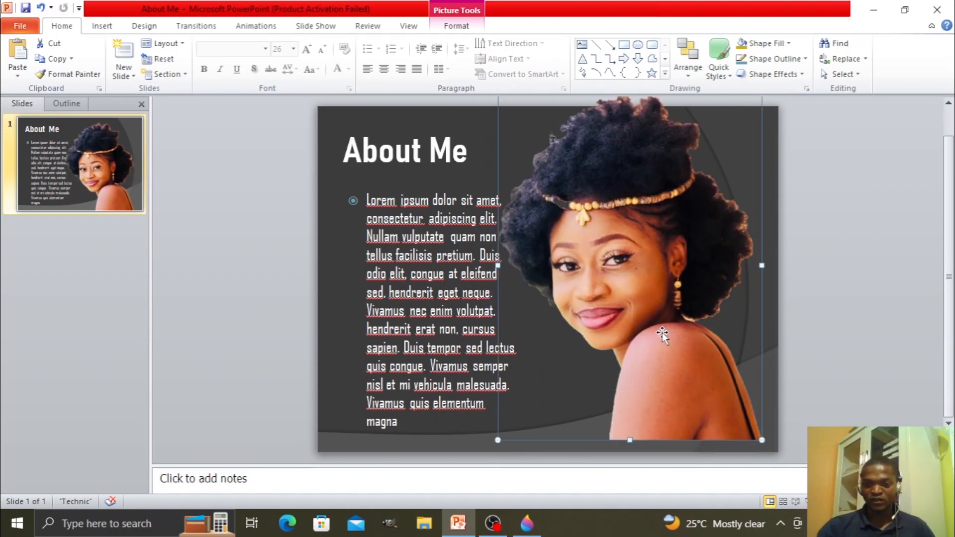
mouse_move(662, 332)
mouse_down()
mouse_move(657, 320)
mouse_move(661, 330)
mouse_up()
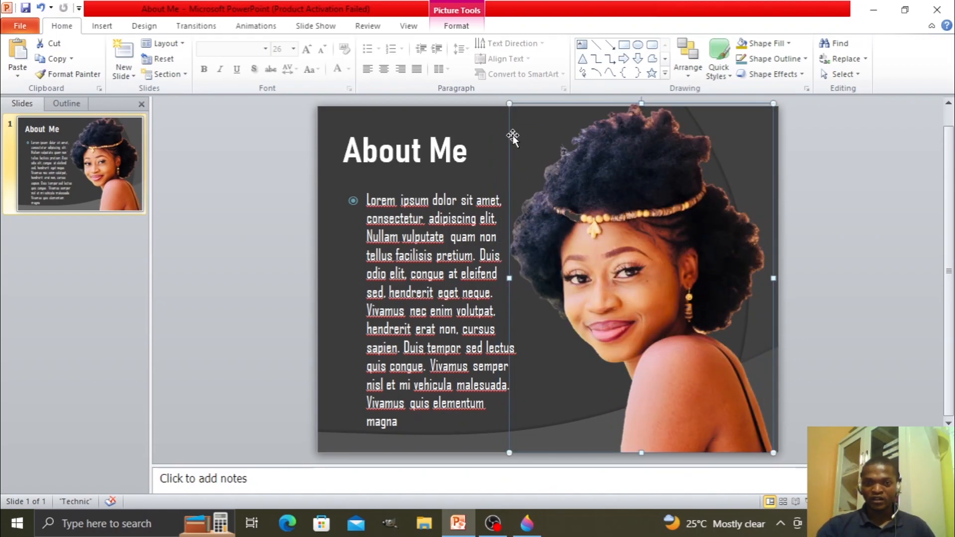
drag(509, 102, 524, 138)
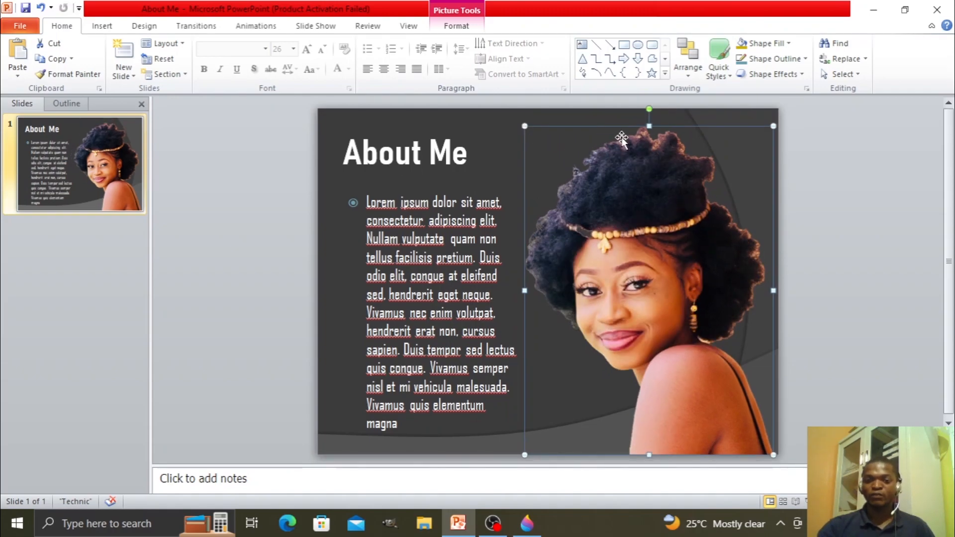
click(855, 215)
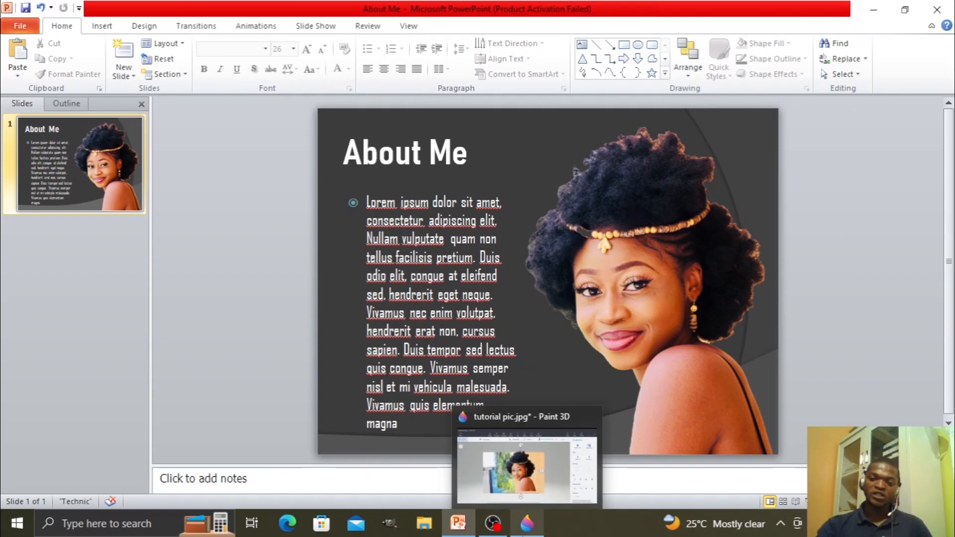
Step: Switch back to Paint 3D, shift the woman's cutout slightly down over the photo and copy it again
click(526, 522)
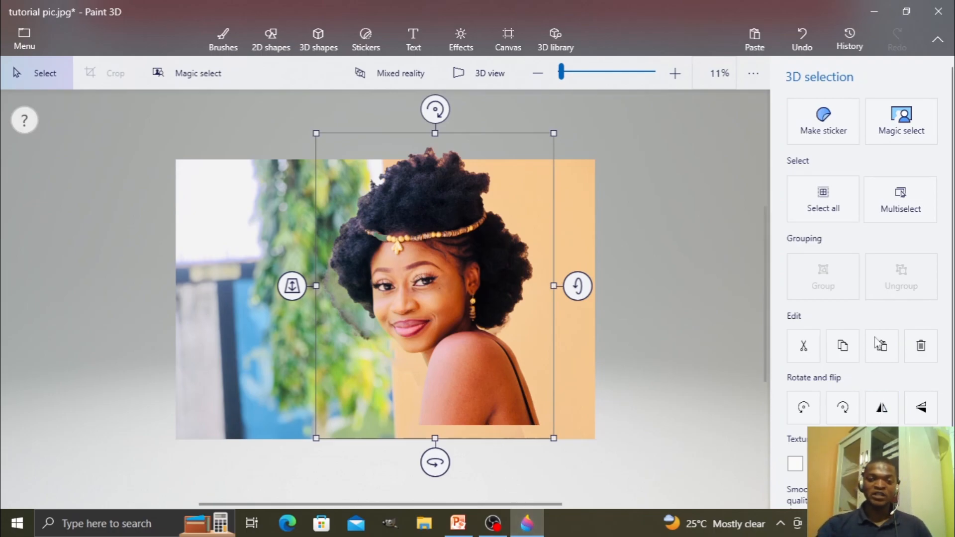
drag(457, 249, 455, 267)
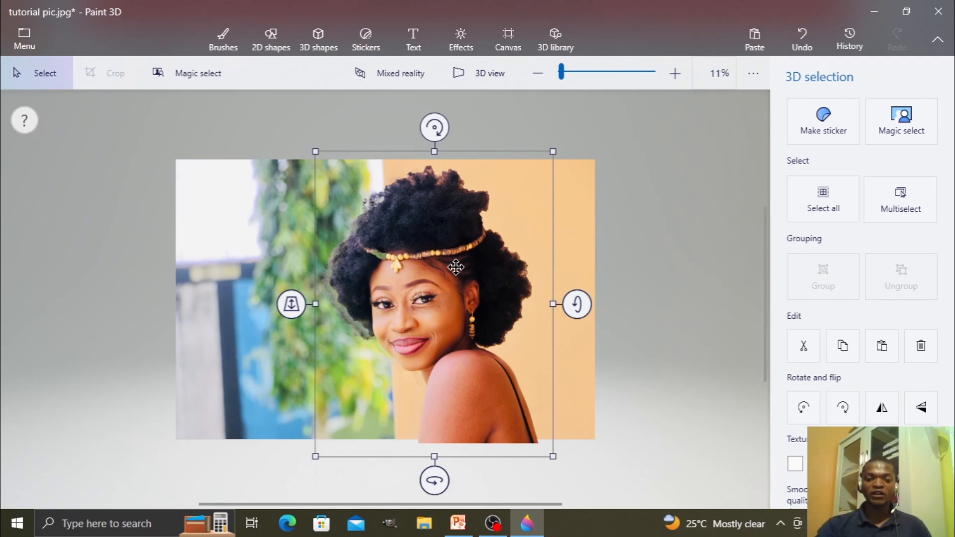
right_click(435, 243)
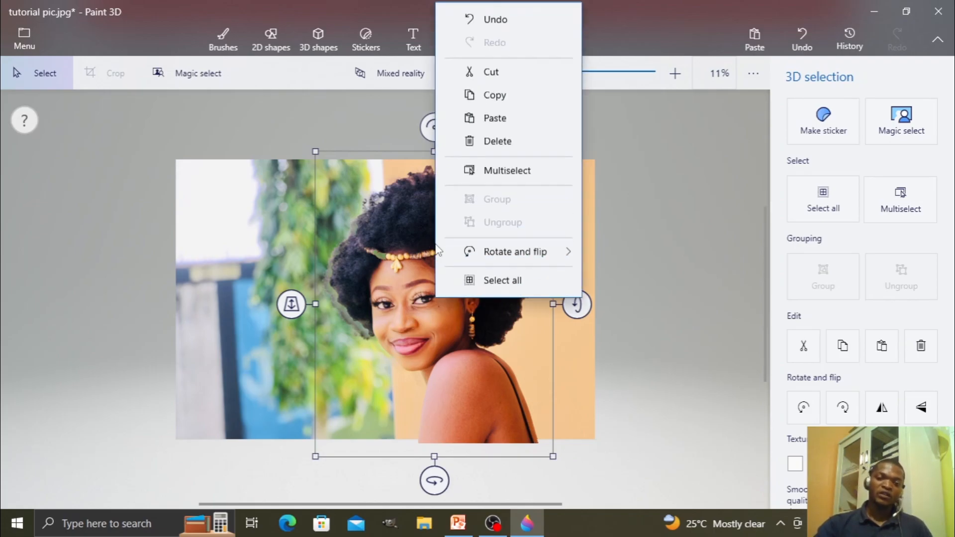
click(500, 98)
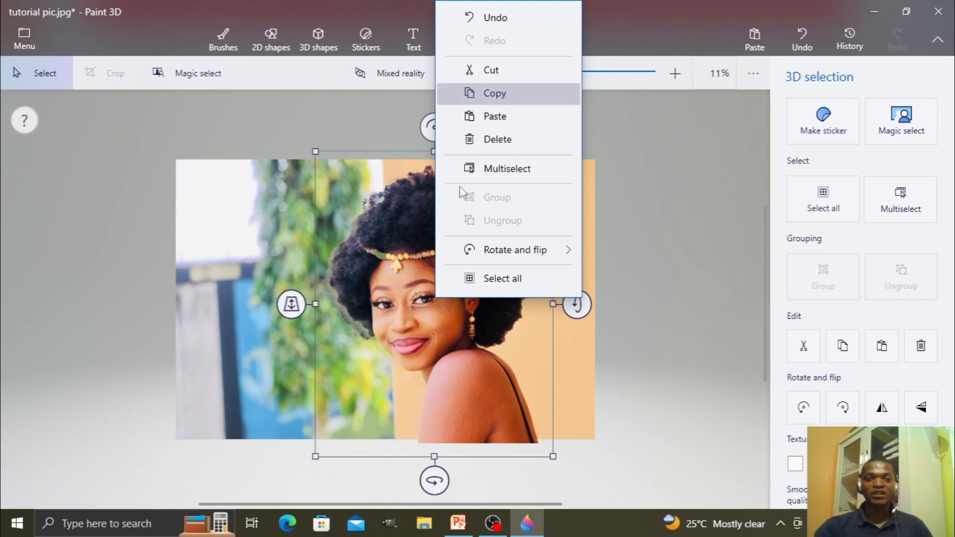
click(396, 265)
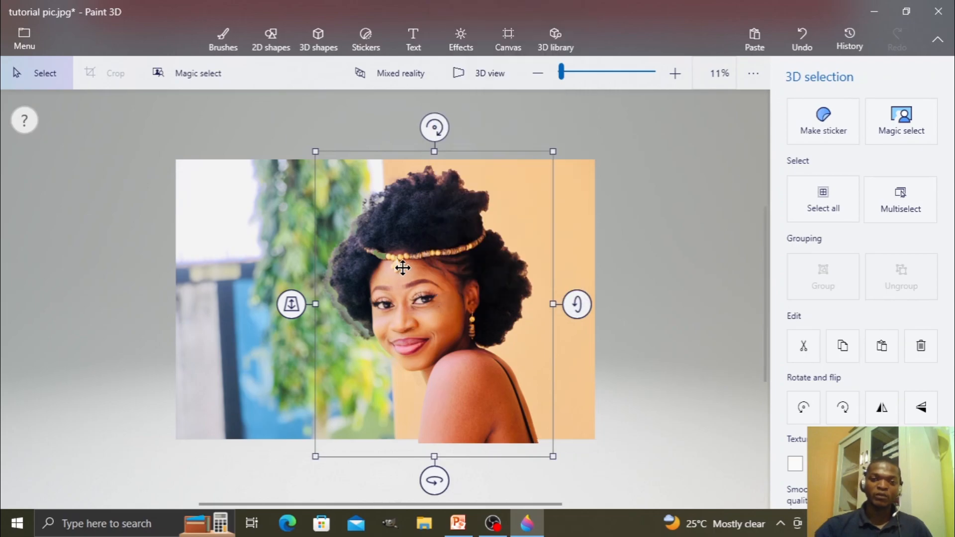
Step: Start a new project without saving the current work and paste the copied cutout onto the blank canvas
click(23, 44)
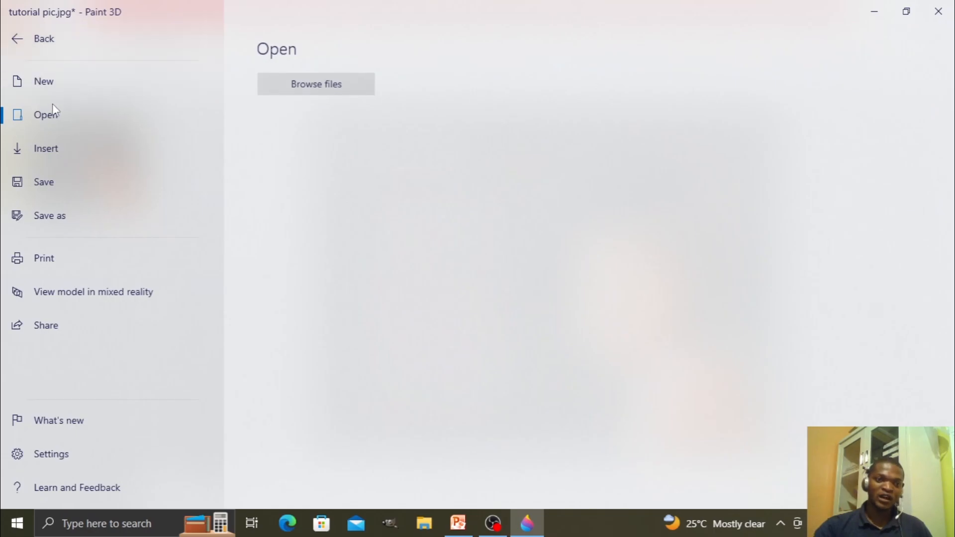
click(50, 86)
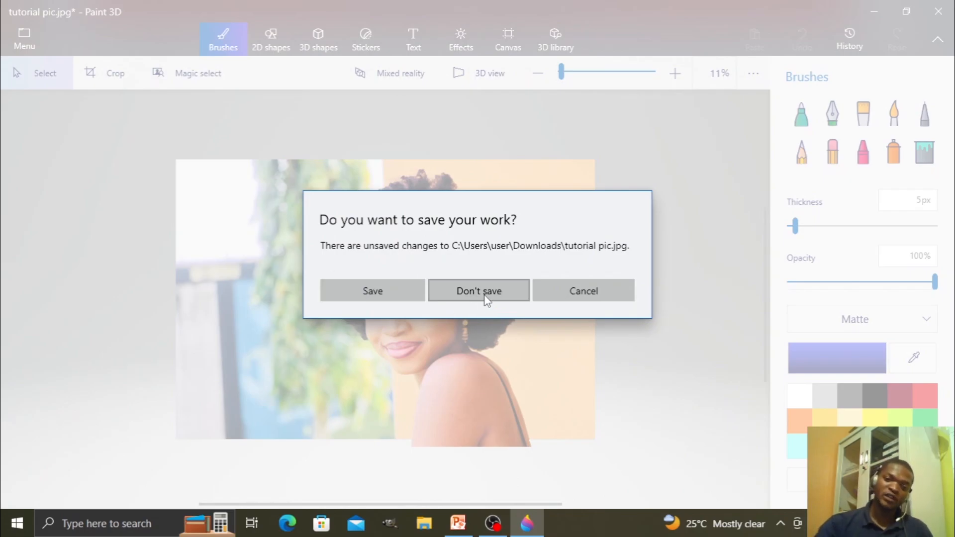
click(484, 296)
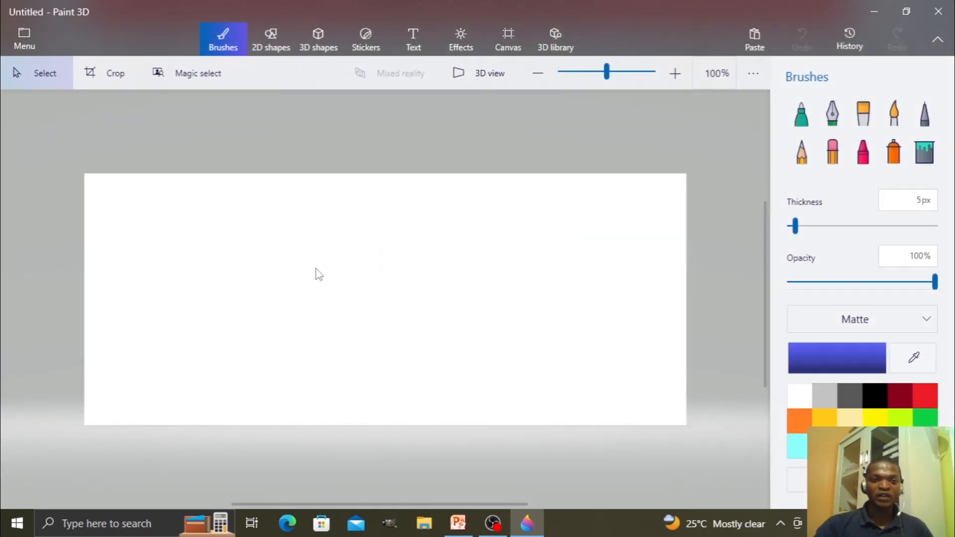
right_click(416, 274)
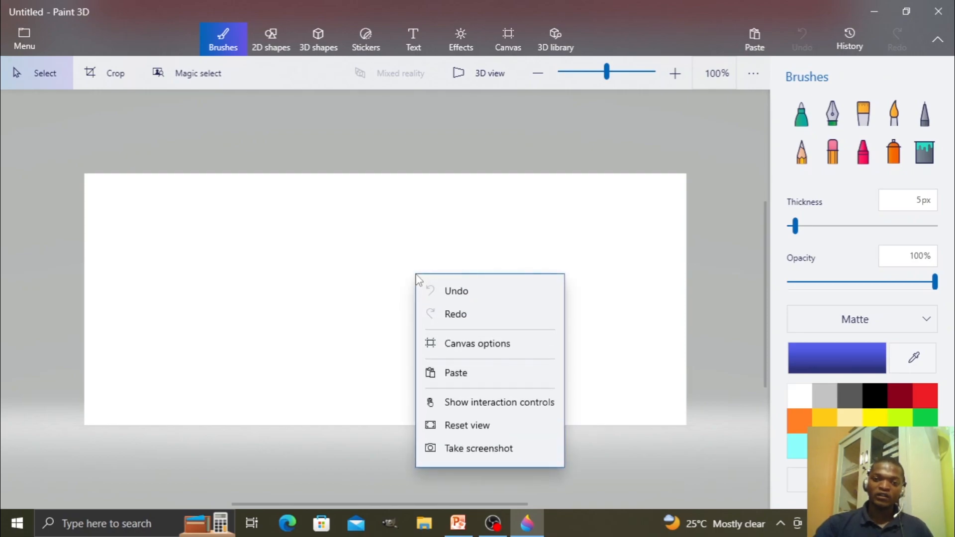
click(457, 373)
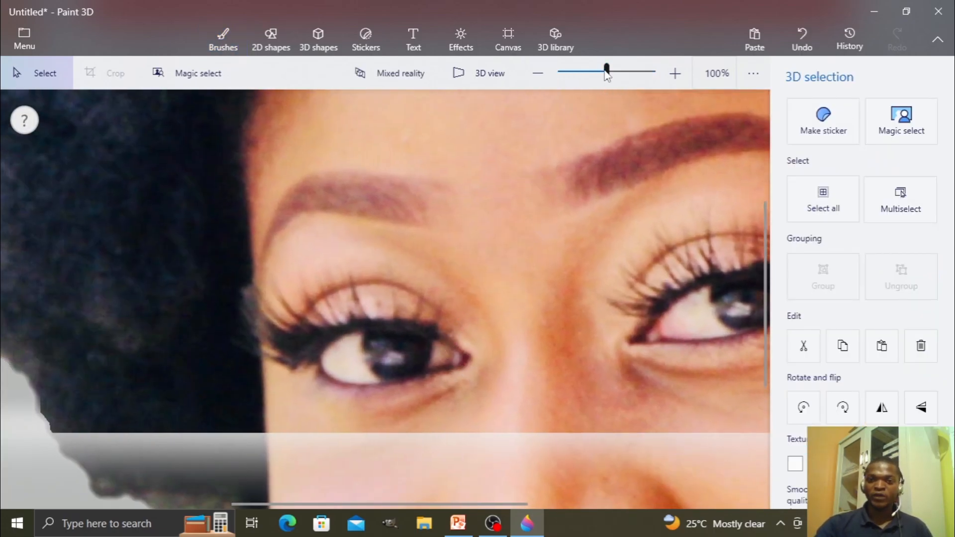
Step: Shrink the oversized pasted cutout proportionally until it fits within the white canvas, and center it there
click(541, 80)
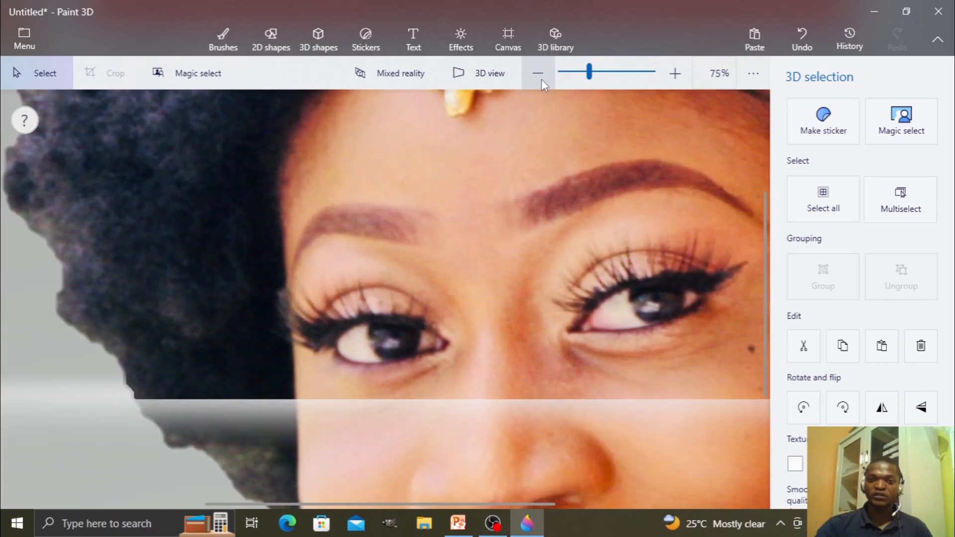
click(541, 79)
click(541, 79)
click(541, 79)
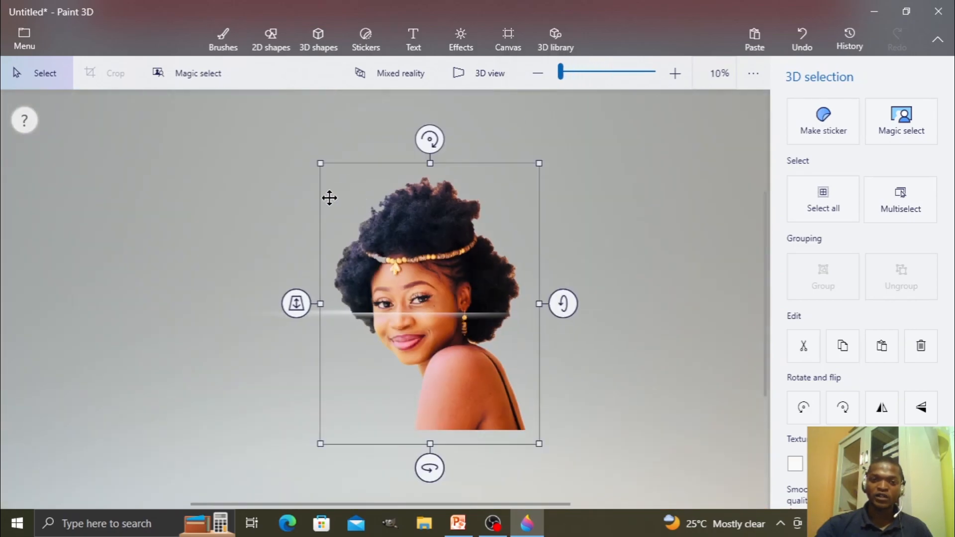
drag(315, 159, 385, 297)
click(348, 268)
click(385, 305)
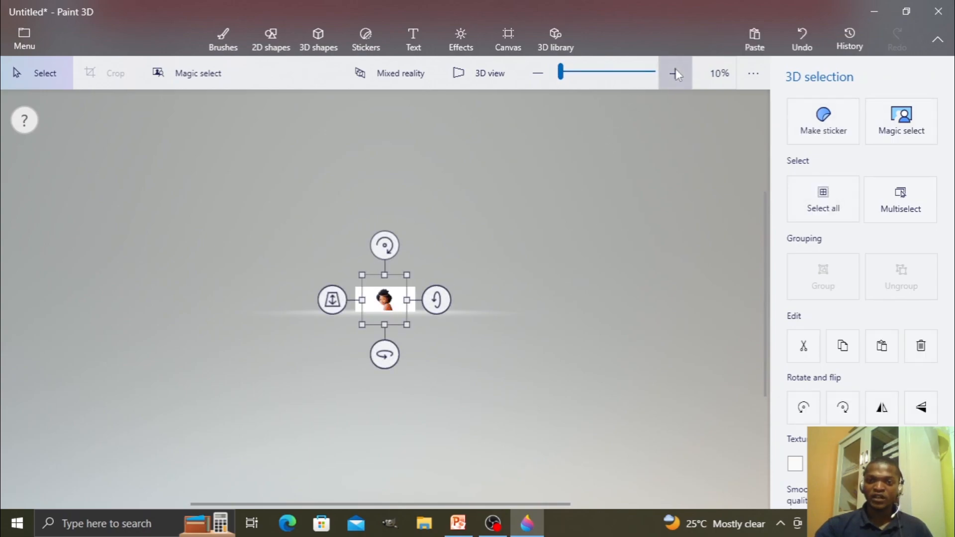
Step: Enlarge the cutout slightly to nearly fill the canvas height, align its lower edge with the canvas bottom, and deselect it
click(676, 69)
click(676, 70)
click(676, 70)
click(676, 70)
click(677, 70)
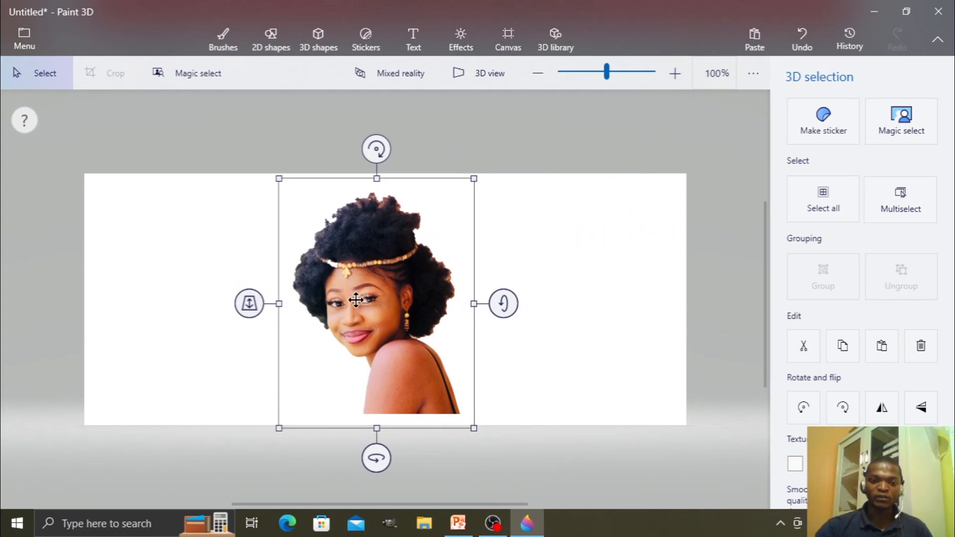
drag(282, 180, 266, 158)
drag(348, 265, 348, 275)
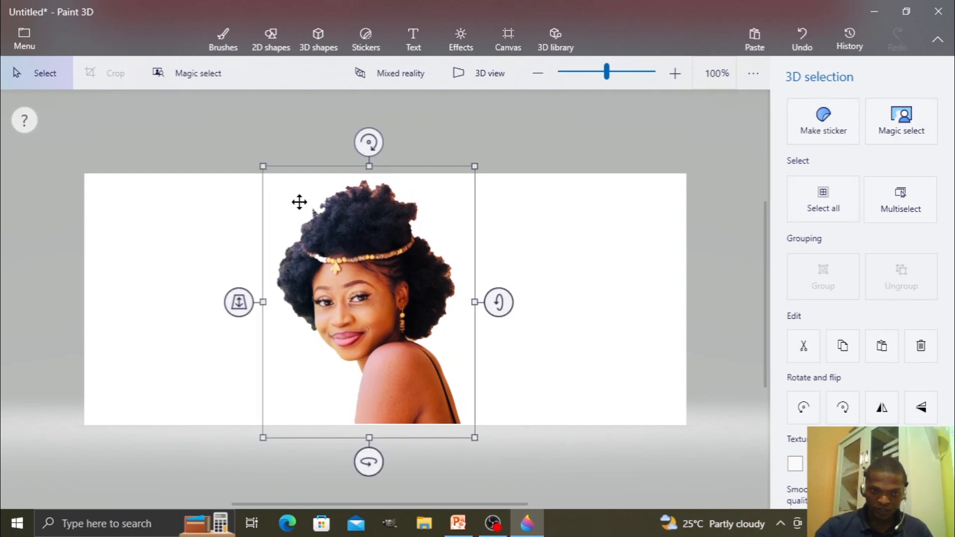
click(675, 73)
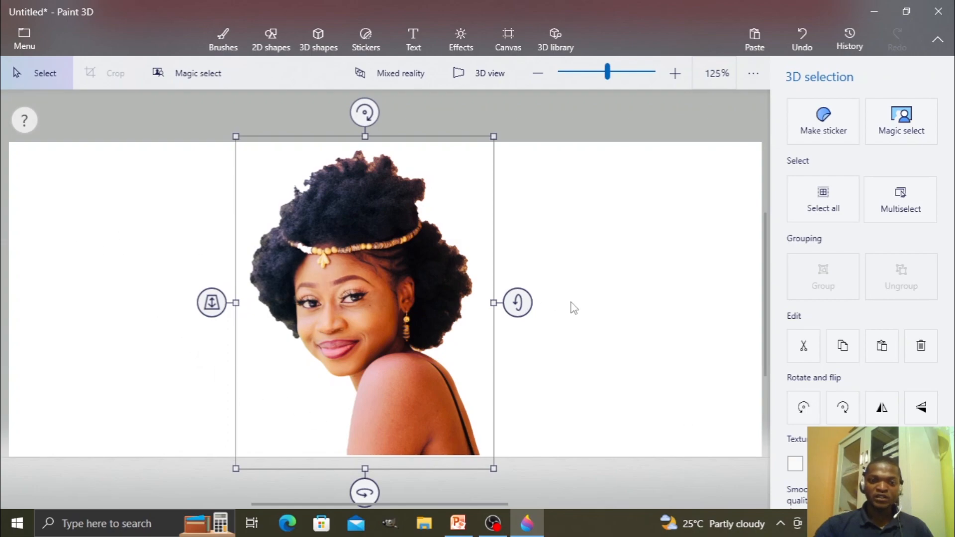
click(99, 255)
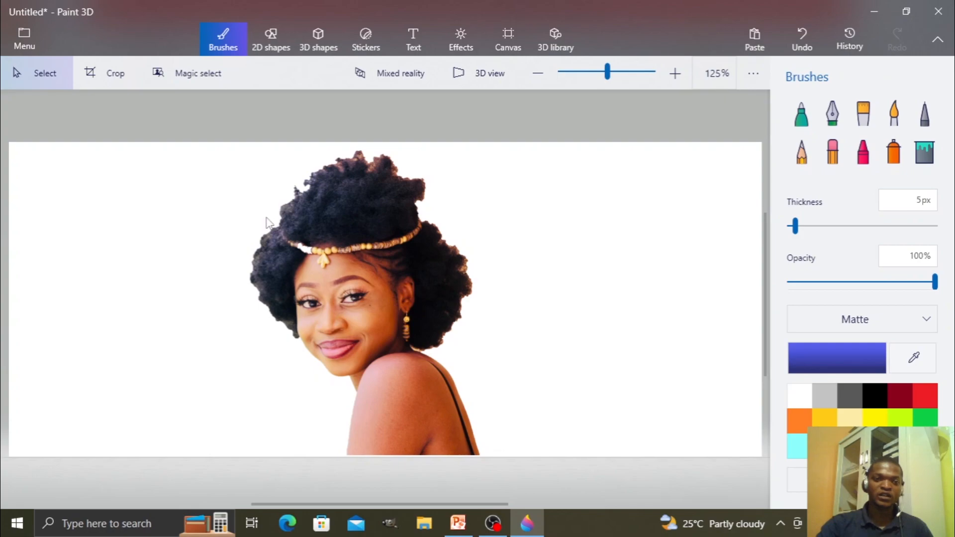
Step: Crop the empty canvas on both sides of the woman to a 320 x 360 px frame
click(118, 74)
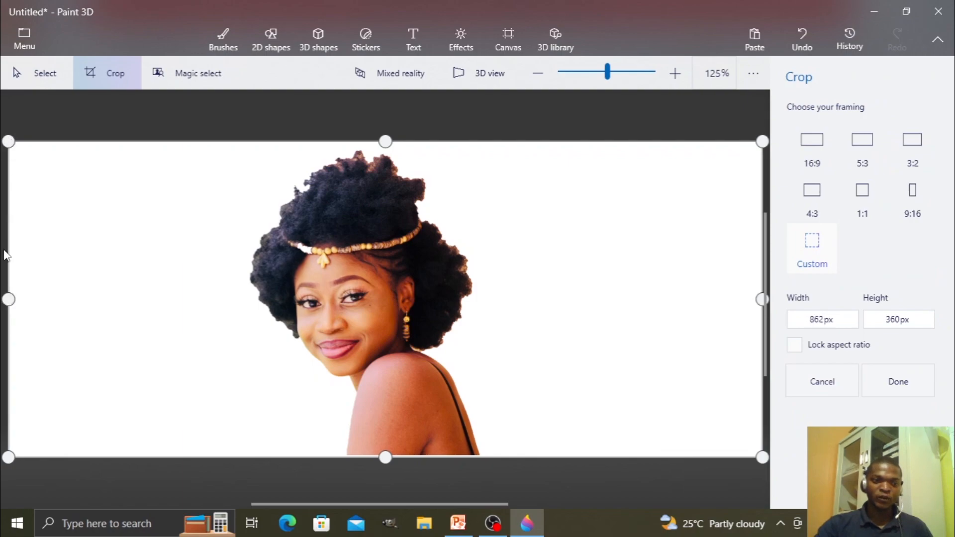
drag(9, 302, 221, 333)
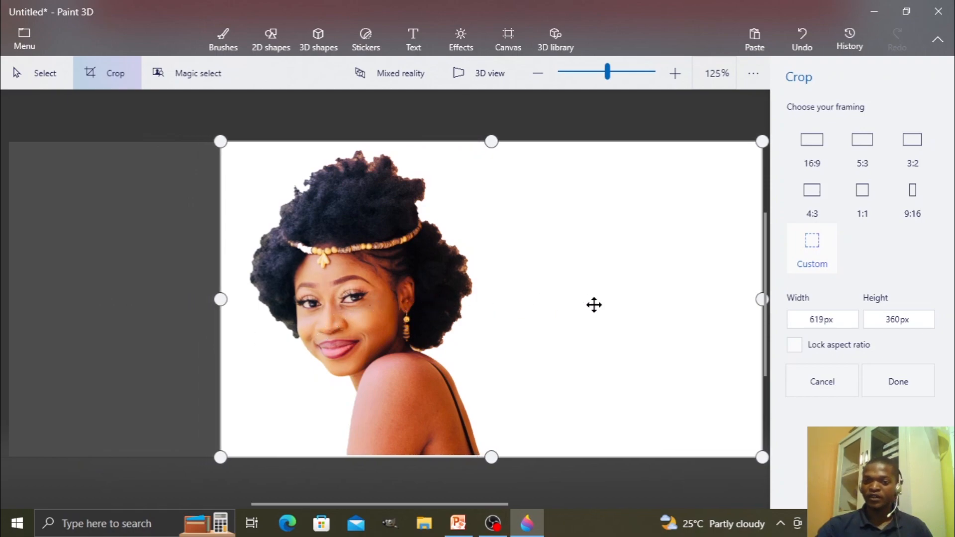
drag(756, 297, 515, 322)
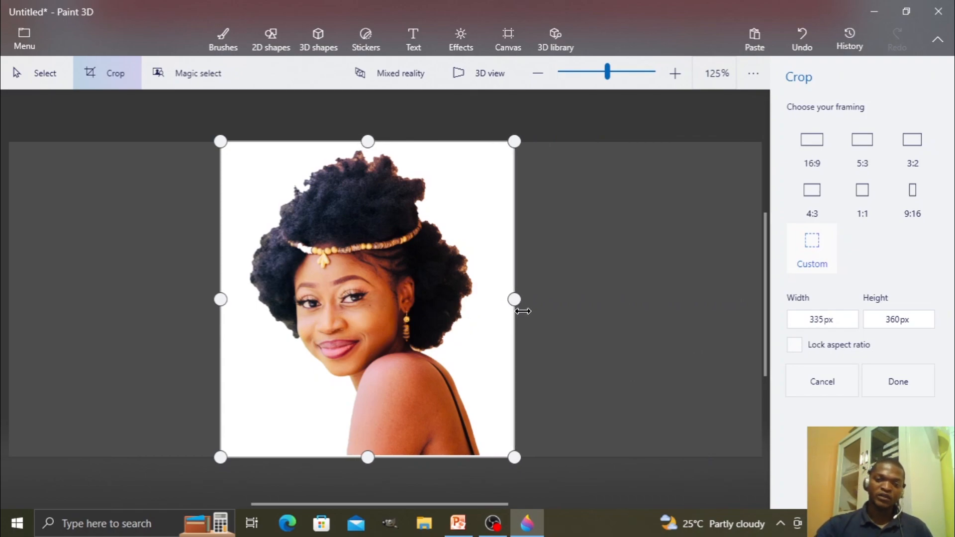
drag(514, 299, 500, 303)
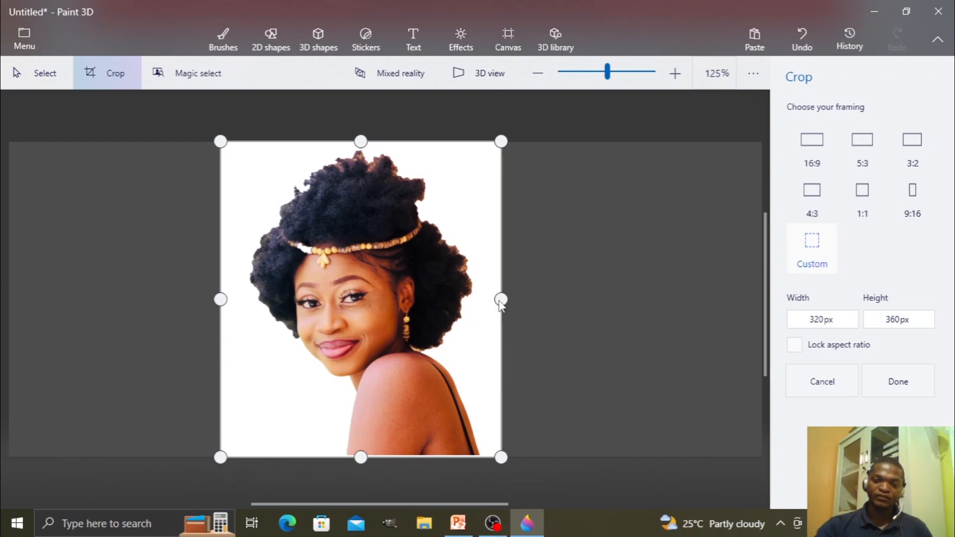
click(905, 383)
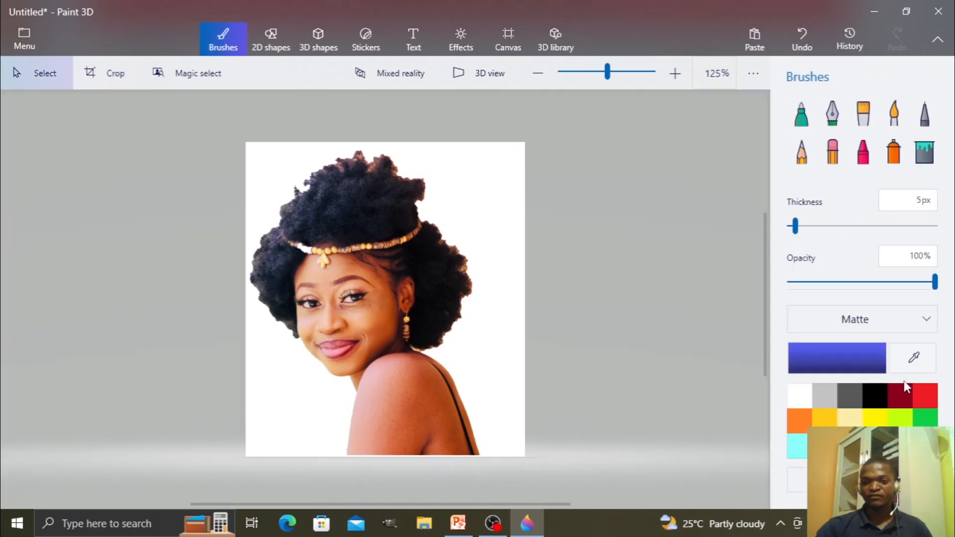
Step: Nudge the cutout slightly right to center it on the cropped canvas, with the shoulder meeting the lower edge, and deselect it
click(390, 338)
drag(389, 332, 390, 333)
click(611, 302)
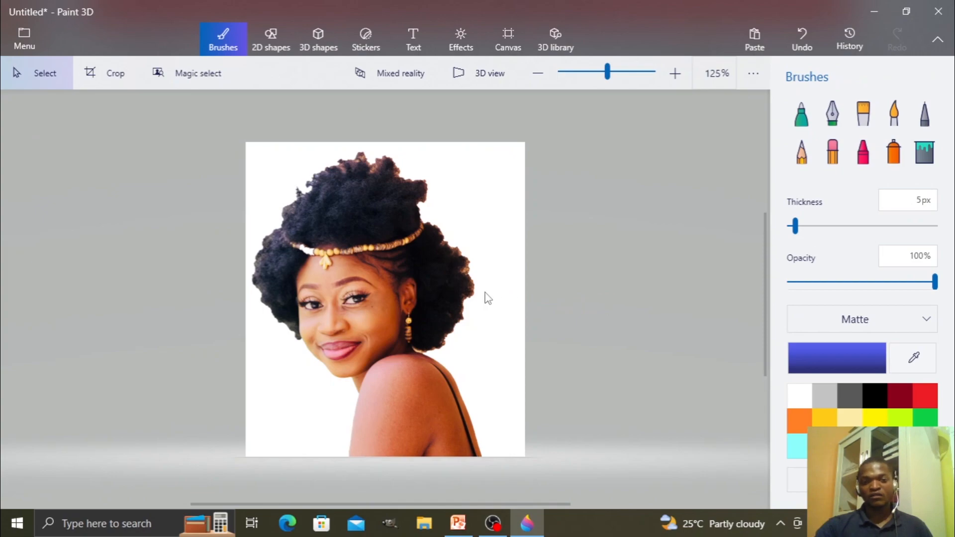
click(376, 292)
drag(376, 292, 394, 283)
click(604, 296)
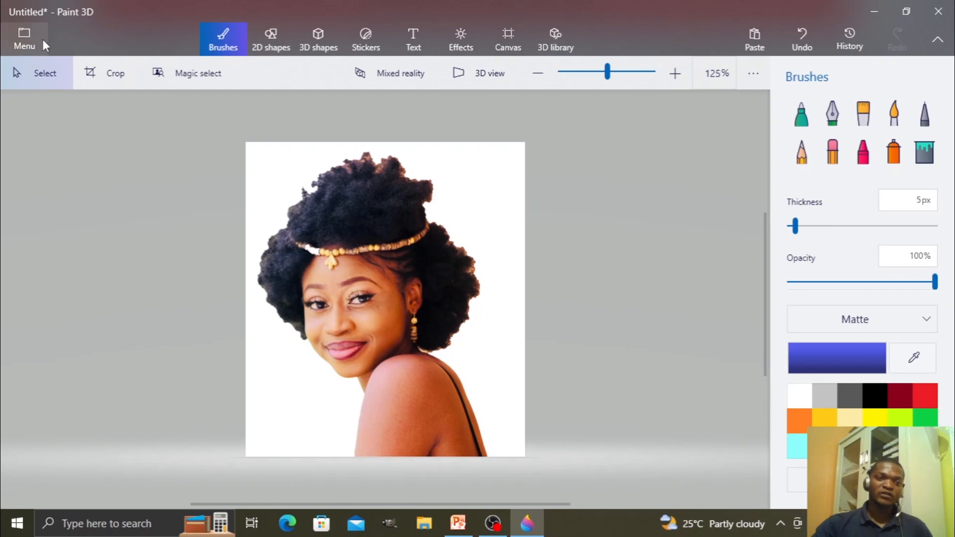
Step: Set up a copy of the canvas as a PNG image with Transparency enabled
click(31, 42)
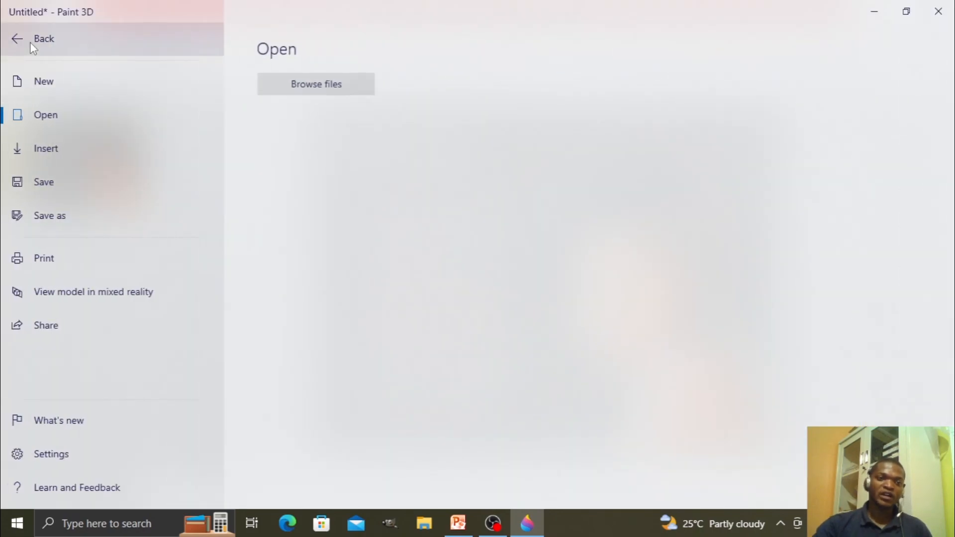
click(69, 221)
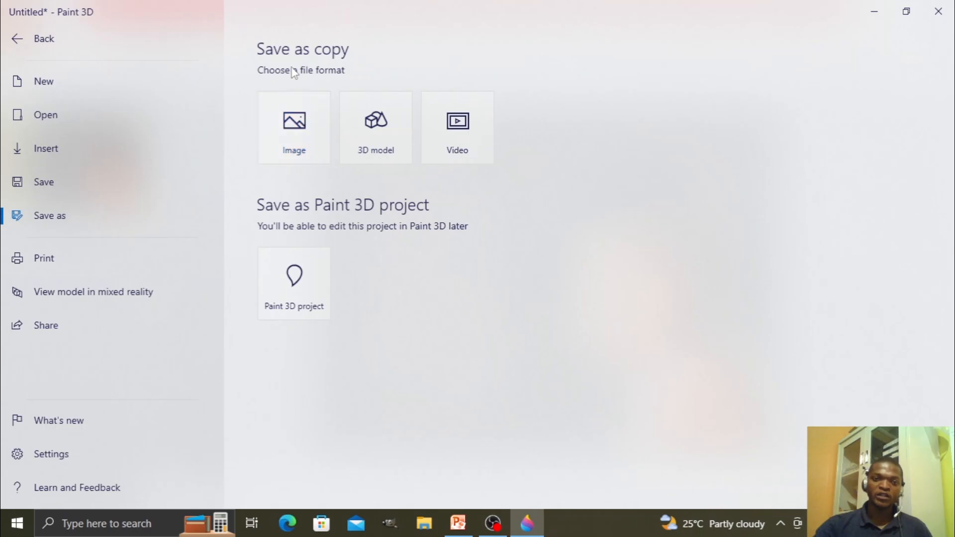
click(295, 144)
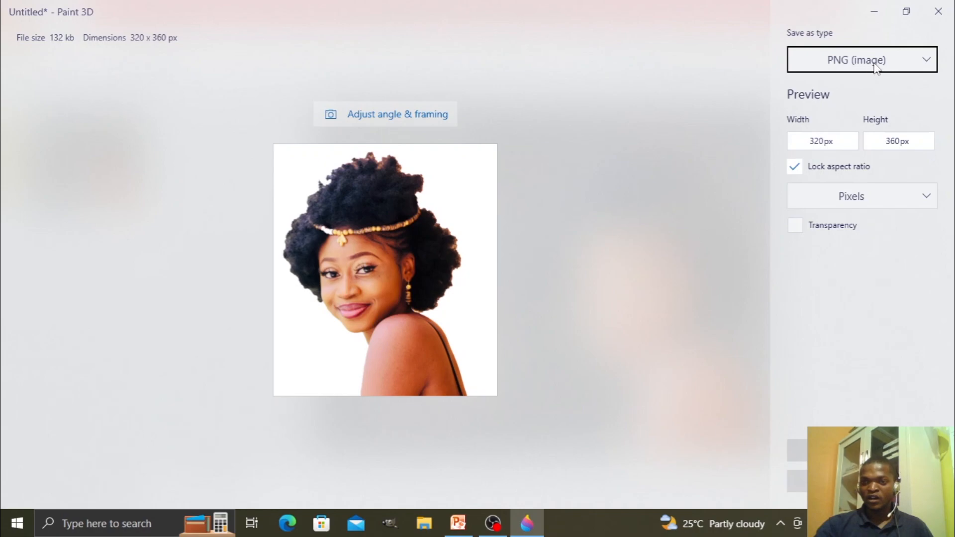
click(927, 62)
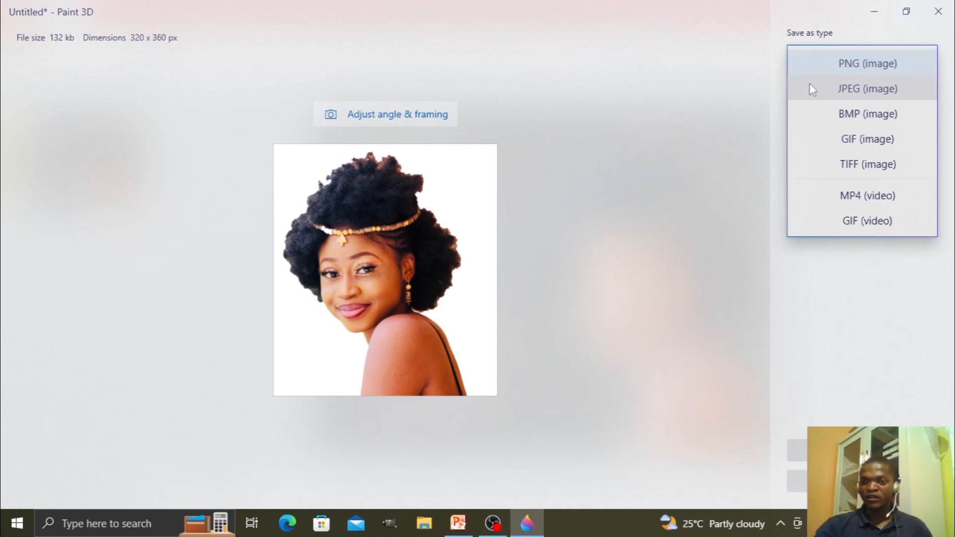
click(727, 57)
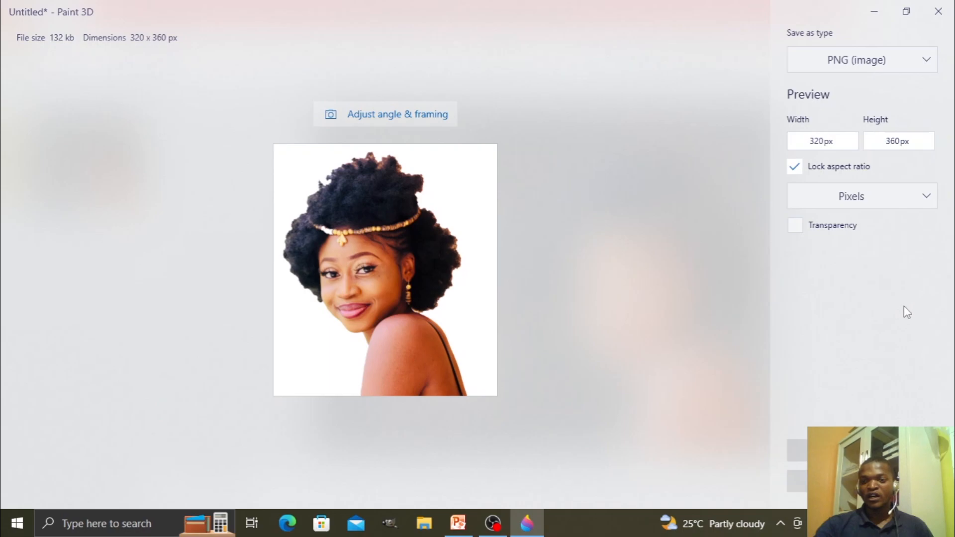
click(795, 226)
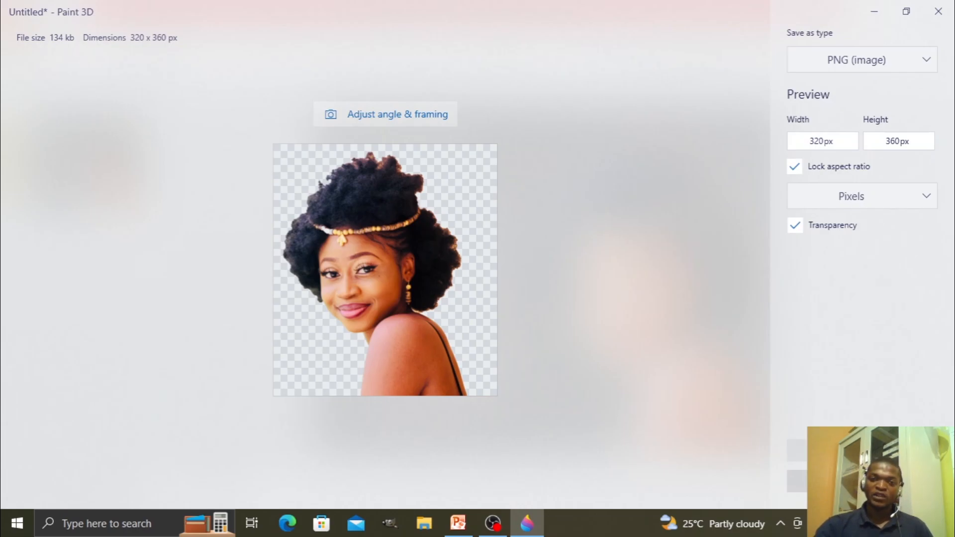
Step: Save the transparent PNG to the Desktop with the file name "New image"
click(862, 450)
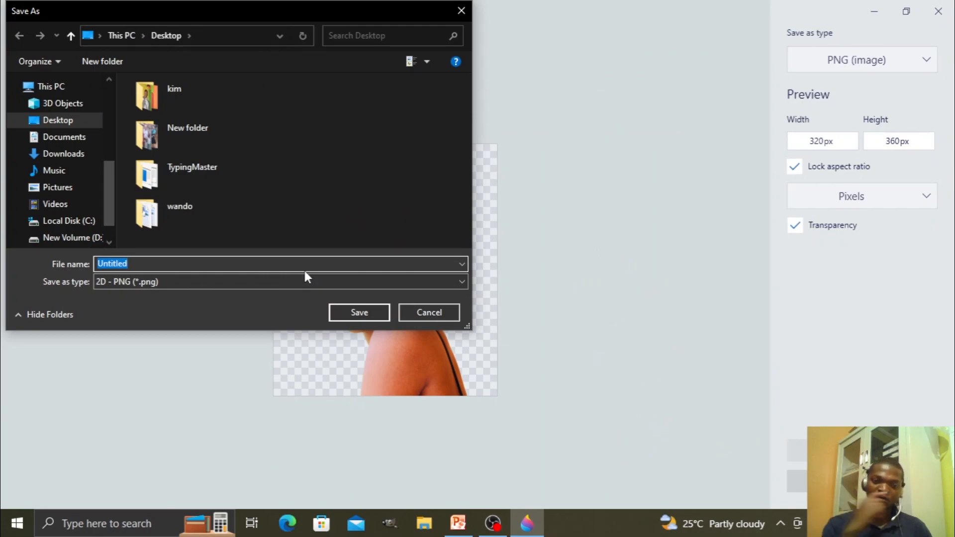
text(New )
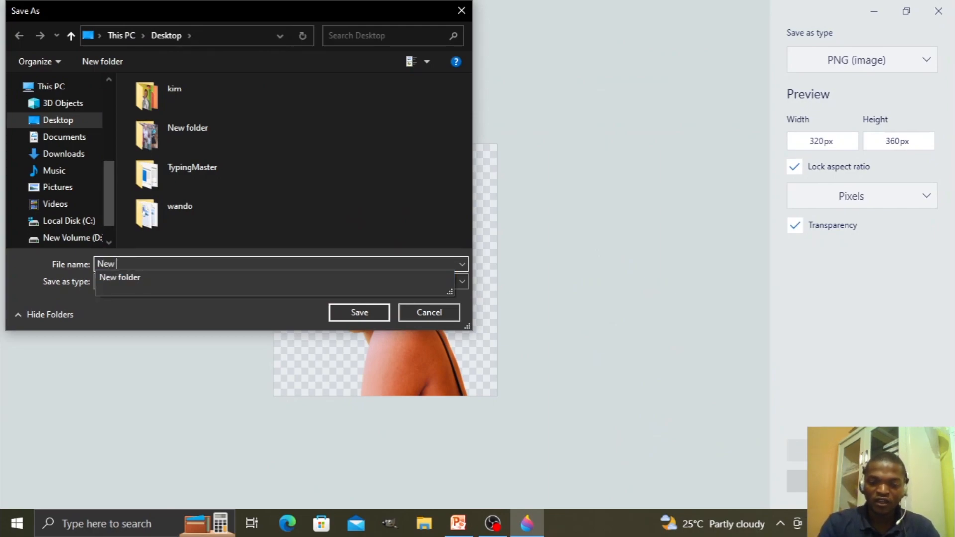
text(image)
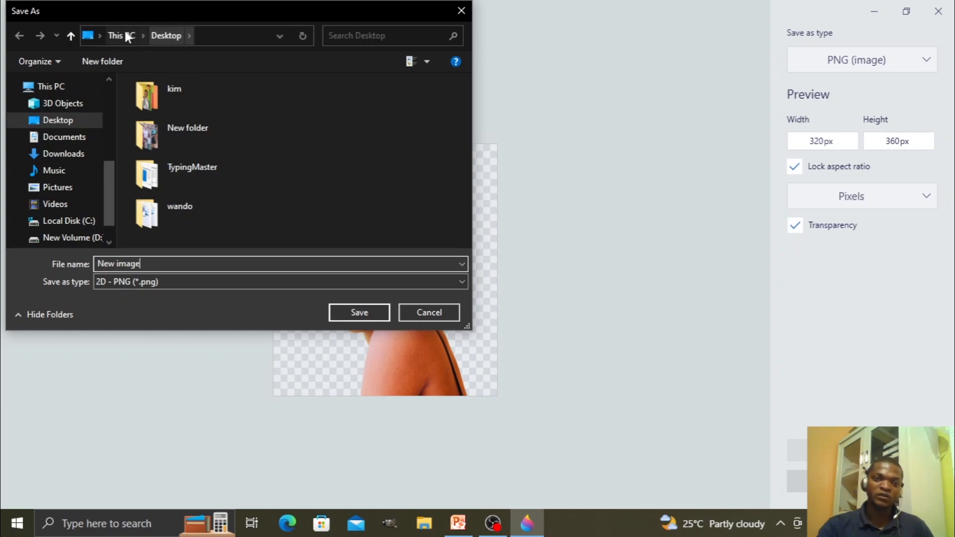
click(359, 313)
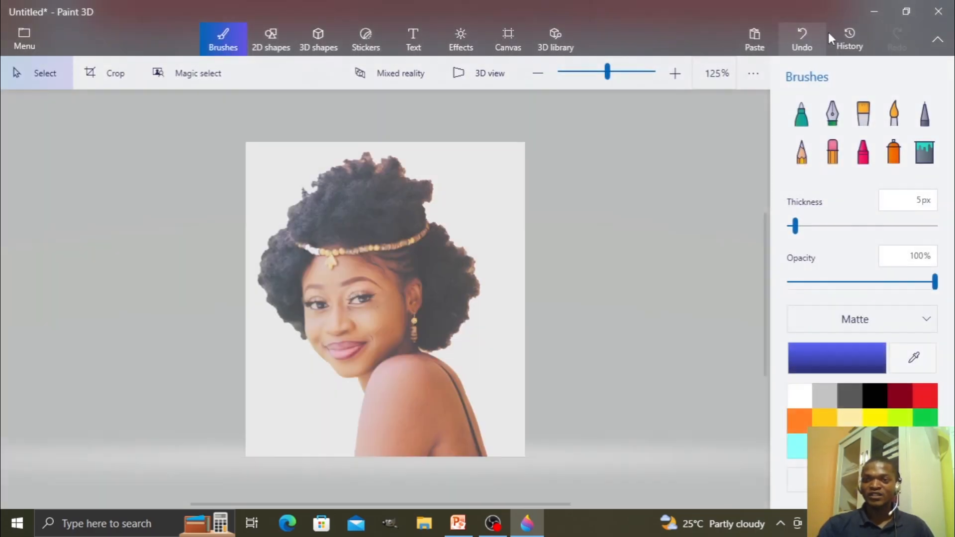
Step: Move the New image file clear of the other desktop icons, open it to inspect the cutout, and return to Paint 3D
click(869, 15)
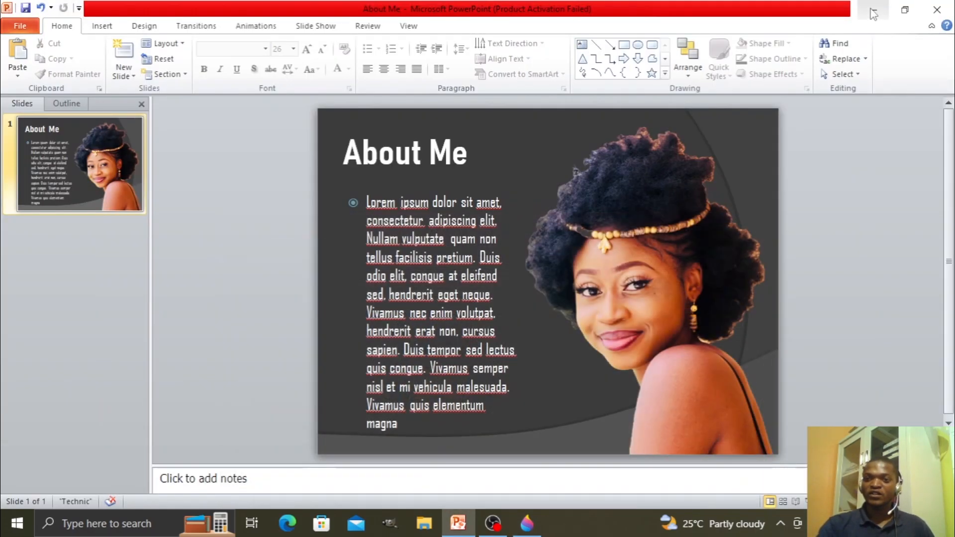
click(871, 9)
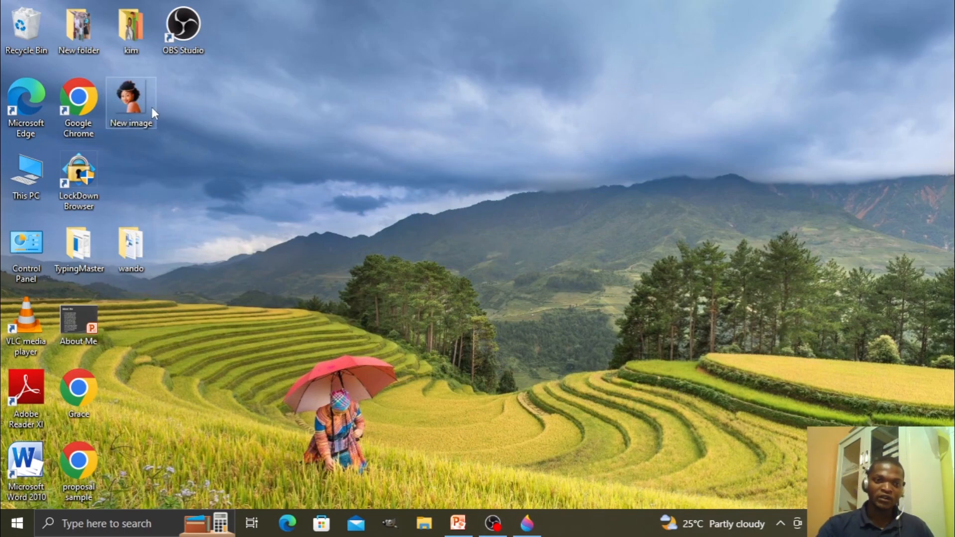
drag(138, 103, 298, 111)
double_click(295, 97)
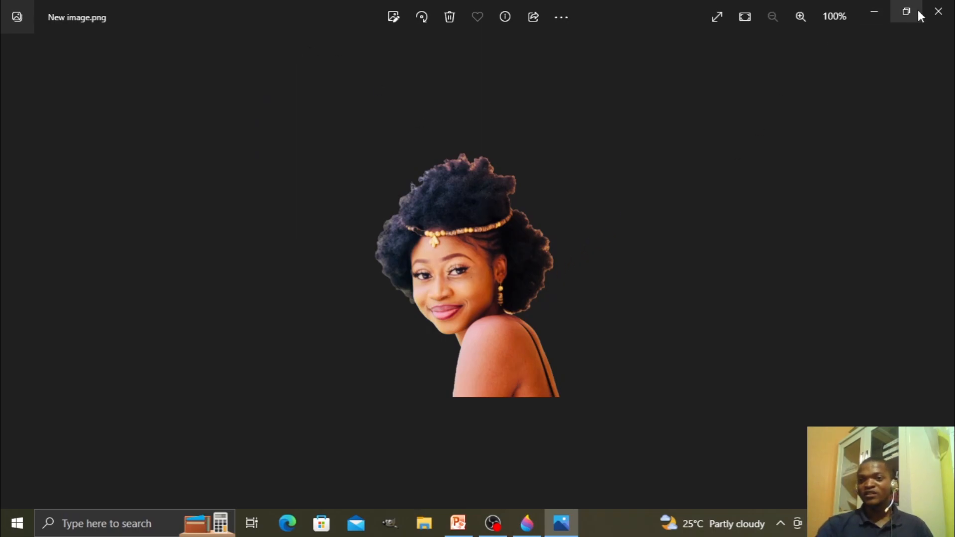
click(938, 11)
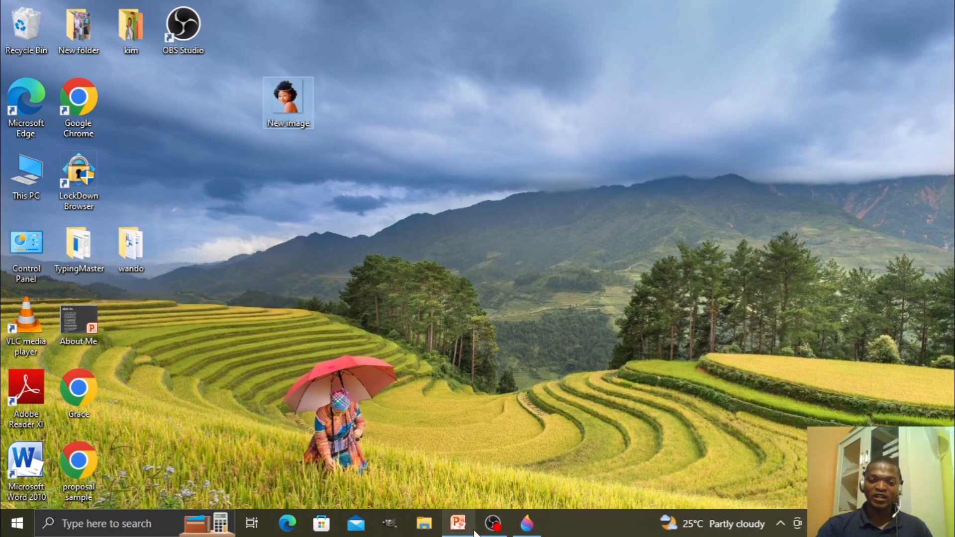
click(527, 523)
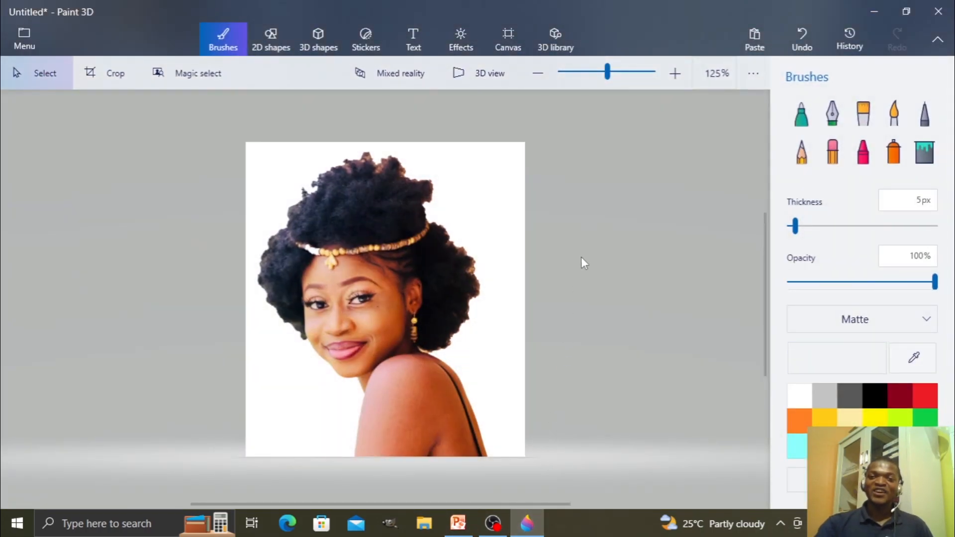